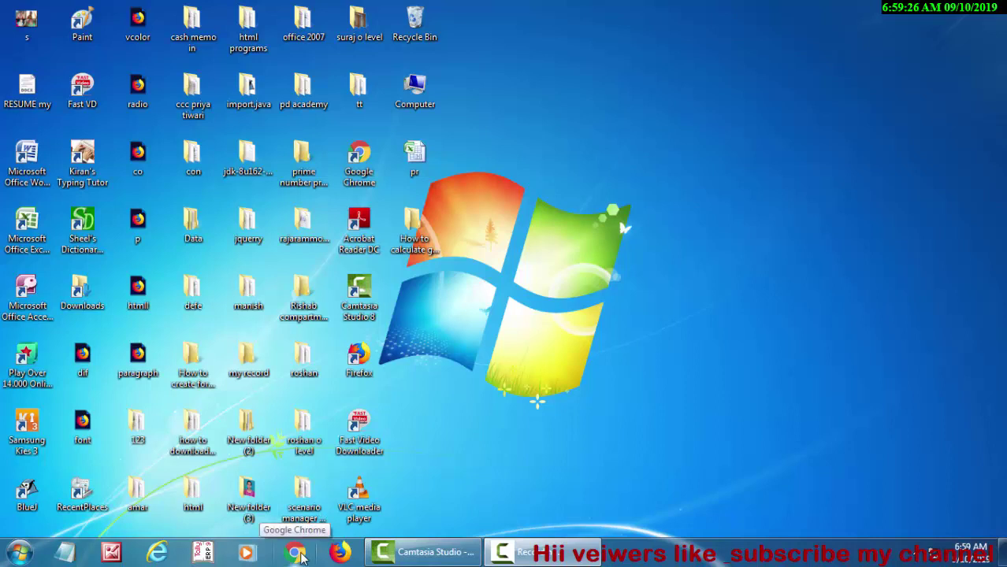
# - Launch the browser and search 'googlesheet' to reach the Google Sheets page
pyautogui.click(297, 553)
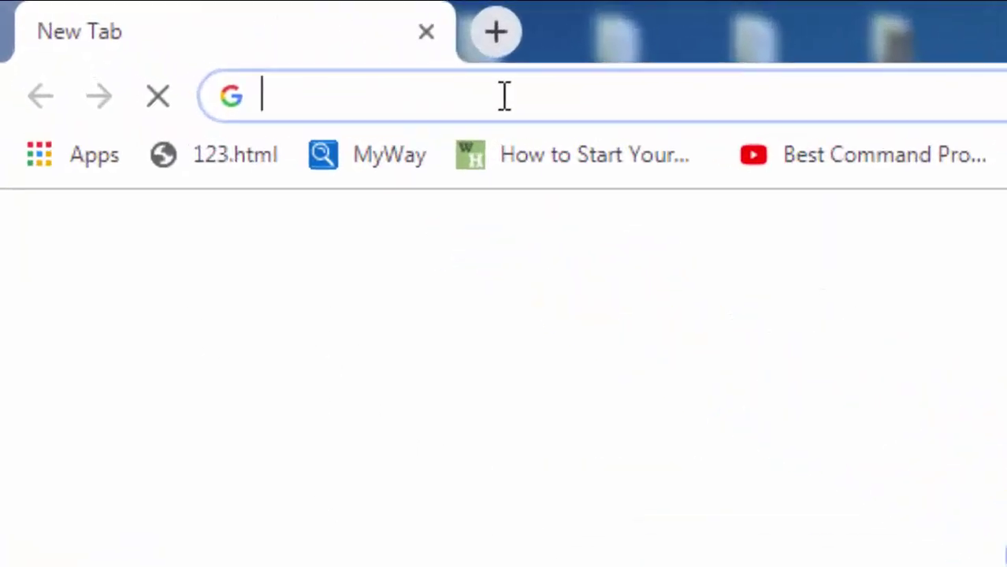
pyautogui.write('googl')
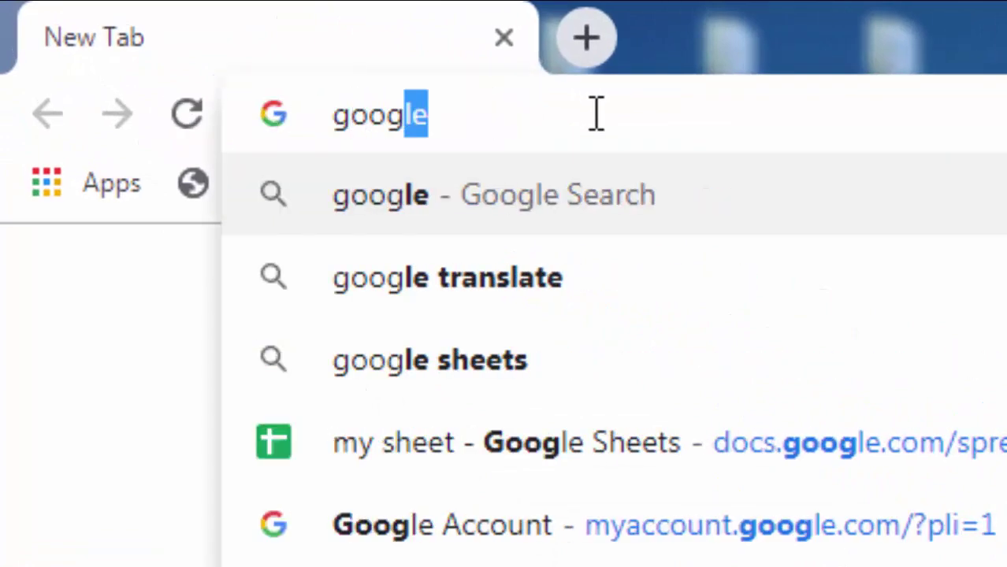
pyautogui.write('esh')
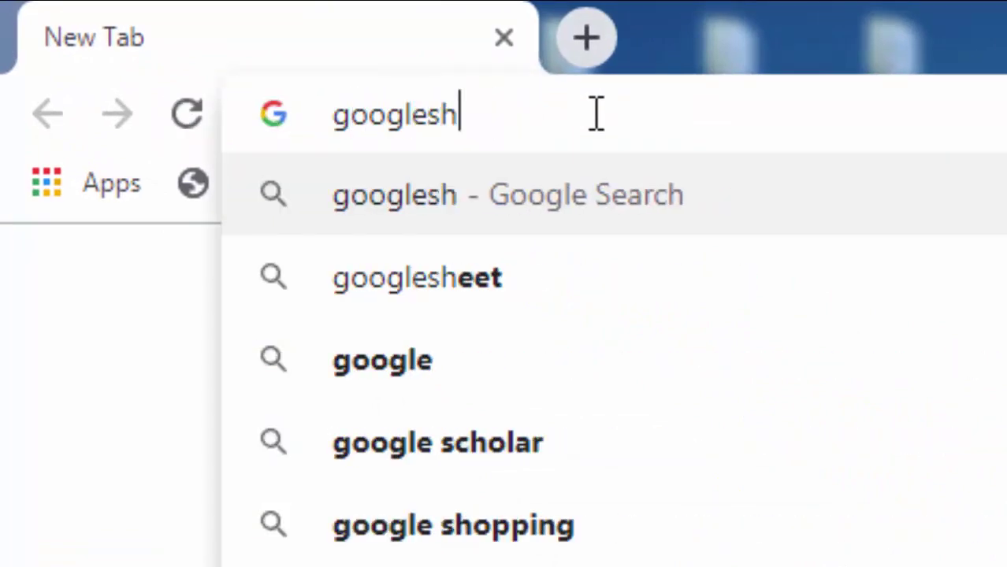
pyautogui.write('eet')
pyautogui.press('Return')
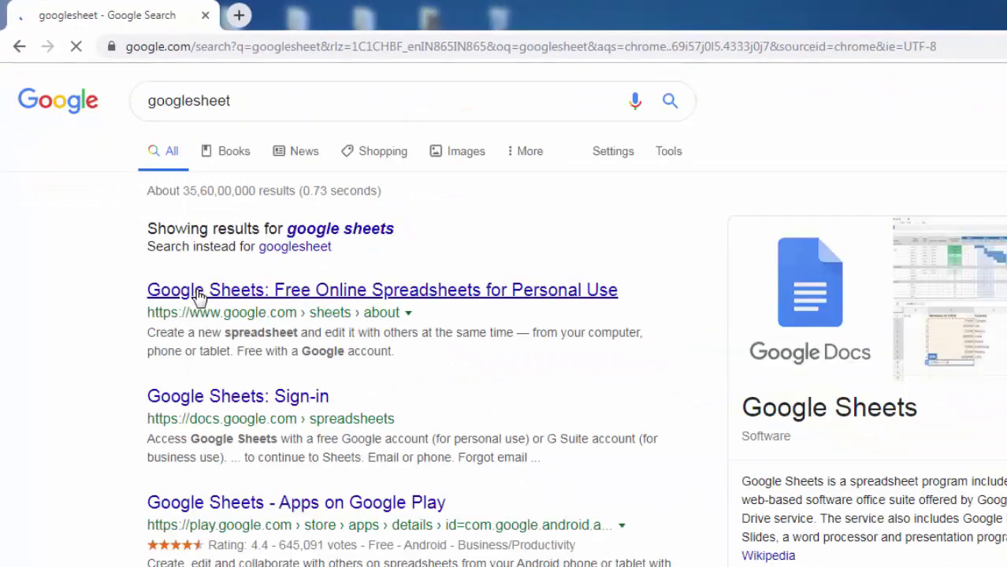
pyautogui.click(198, 292)
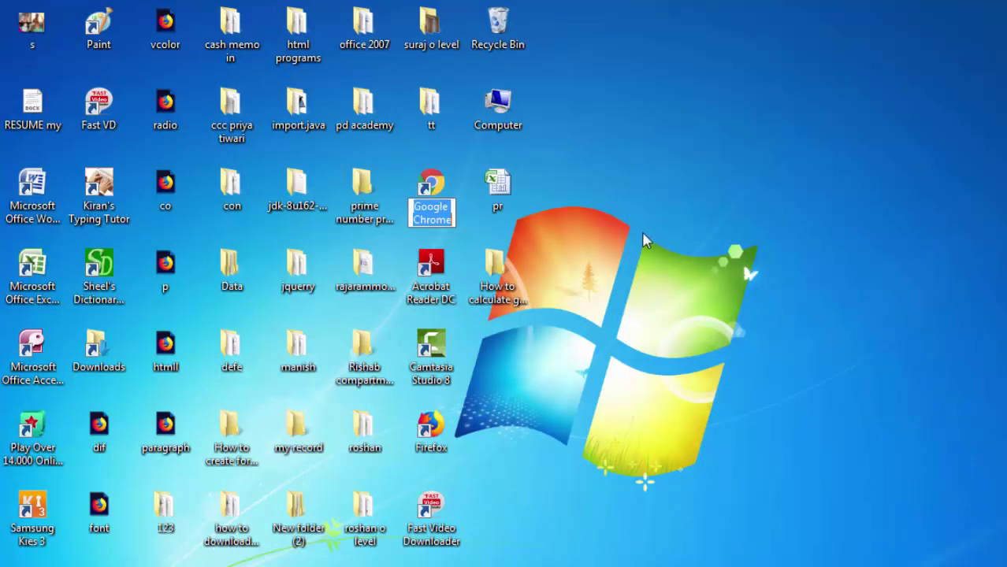
# - Relaunch Chrome, open Sheets from the Apps bookmark, and start a Blank spreadsheet
pyautogui.press('F2')
pyautogui.press('Return')
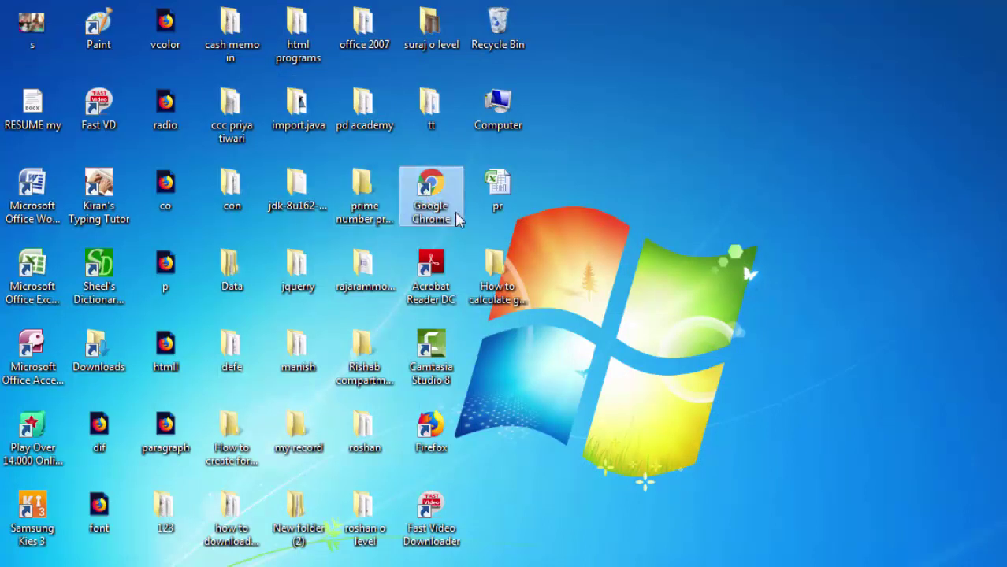
pyautogui.doubleClick(456, 219)
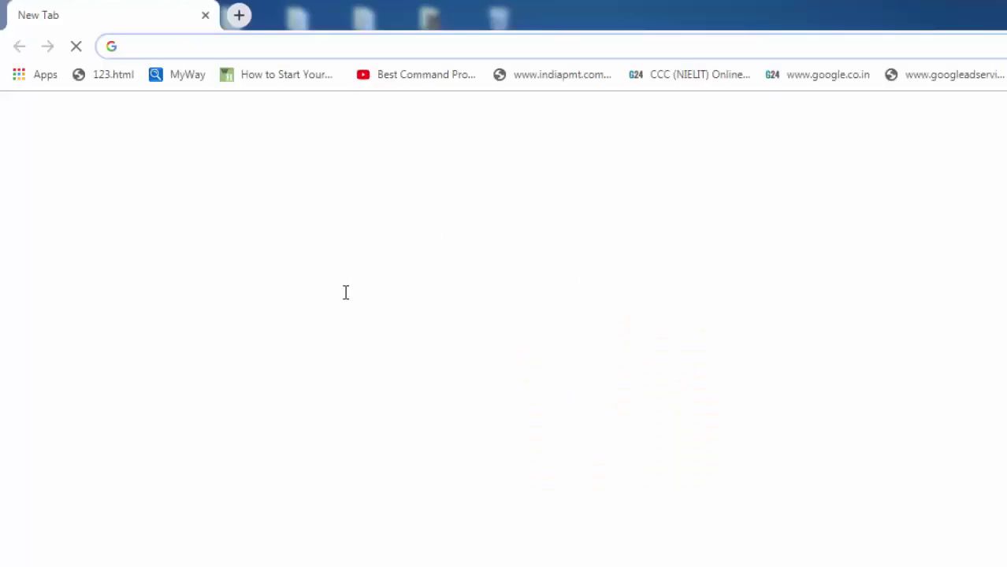
pyautogui.click(18, 74)
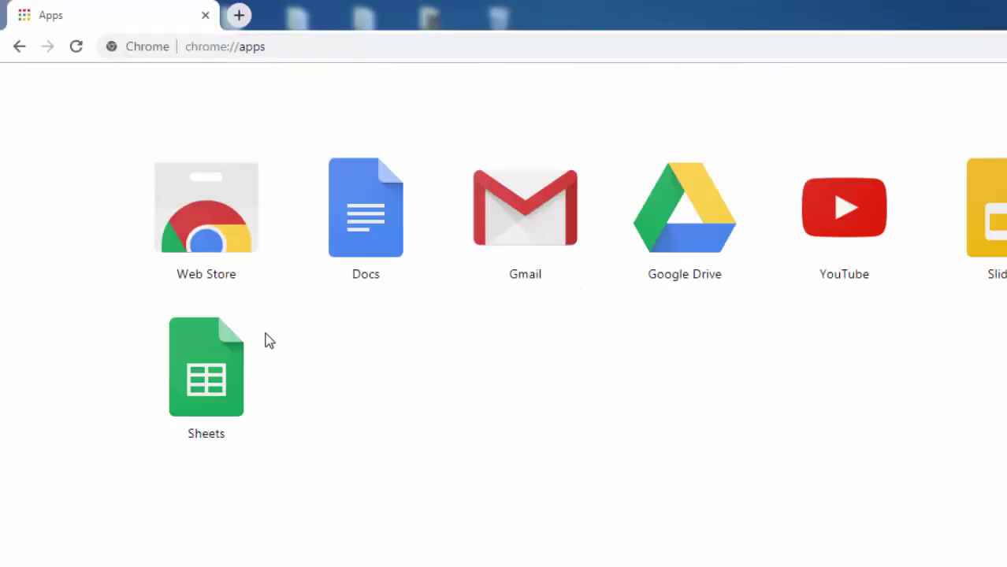
pyautogui.click(228, 372)
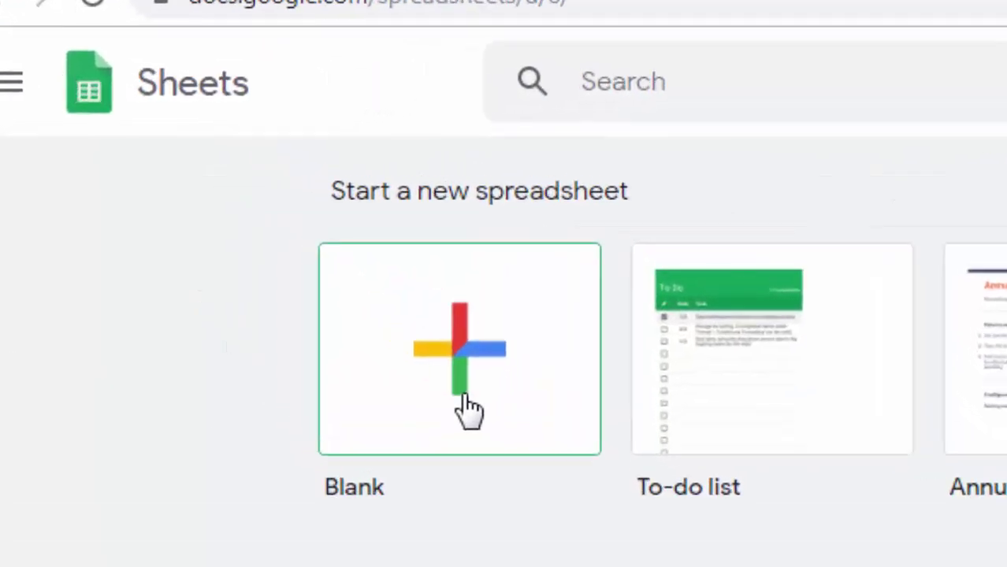
pyautogui.click(469, 409)
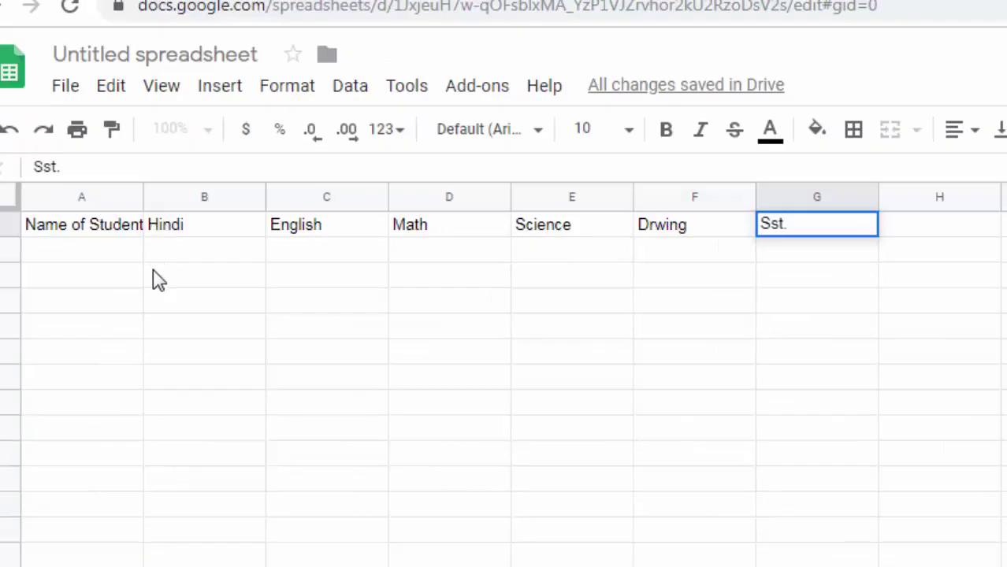
# - Commit the header row: Name of Student, Hindi, English, Math, Science, Drwing, Sst
pyautogui.click(154, 274)
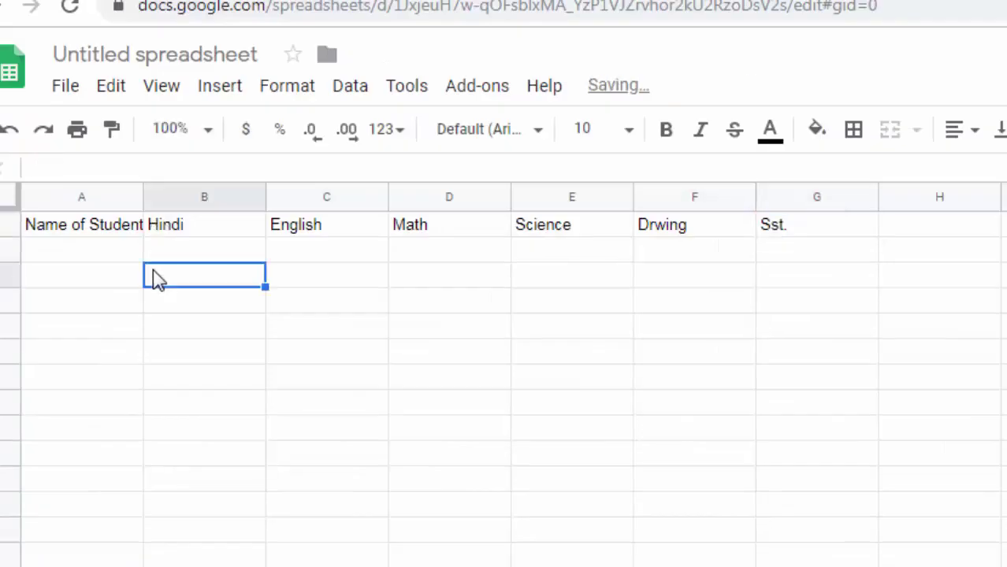
# - Widen column A to fit Name of Student, heighten row 1, and select A1:G1
pyautogui.moveTo(143, 193); pyautogui.dragTo(141, 193)
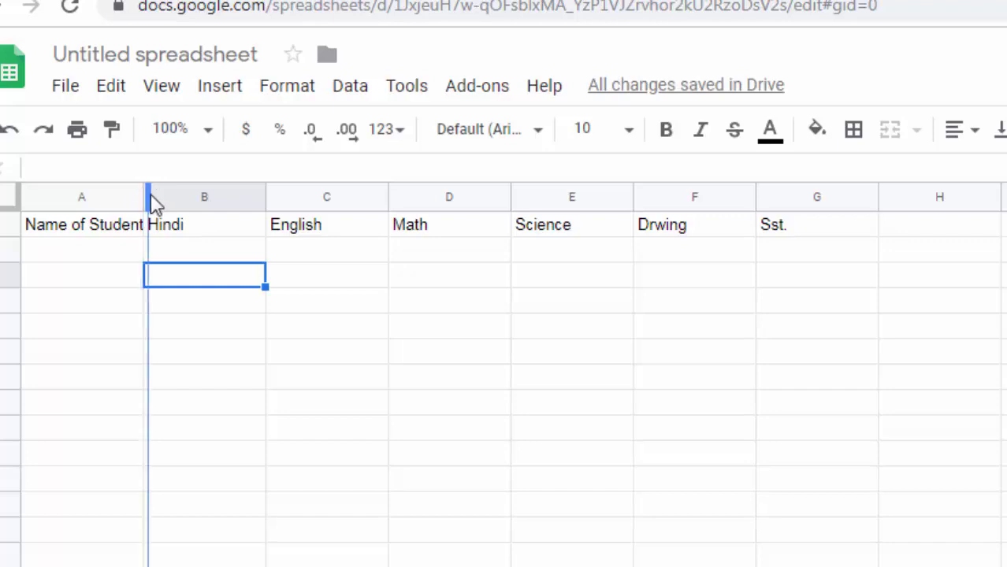
pyautogui.moveTo(143, 192); pyautogui.dragTo(157, 197)
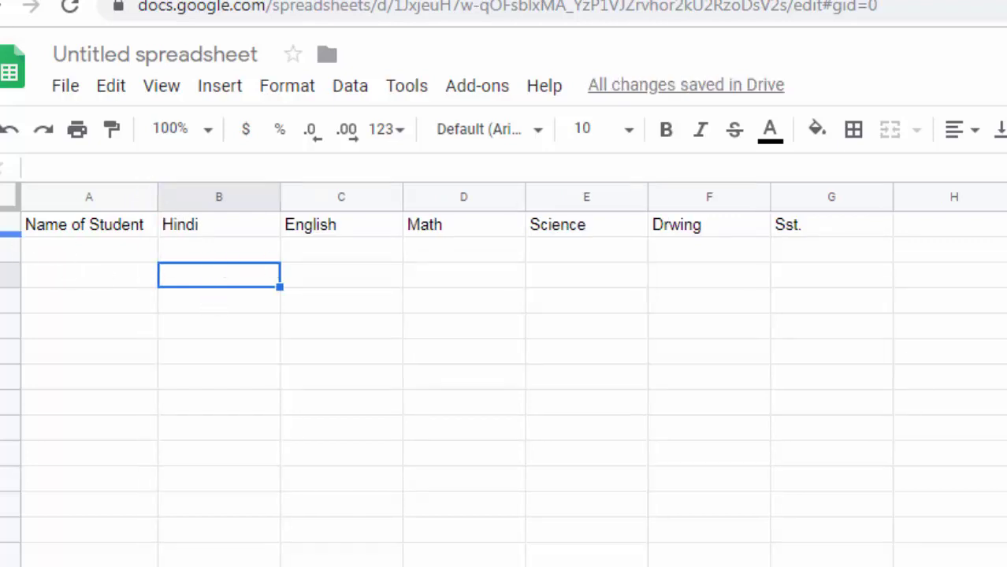
pyautogui.moveTo(9, 234); pyautogui.dragTo(9, 274)
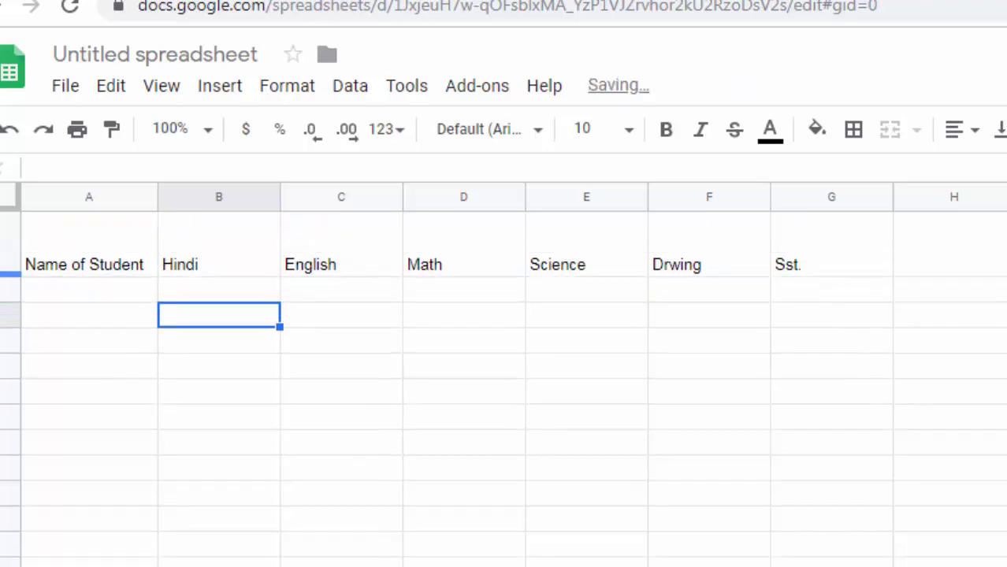
pyautogui.click(71, 317)
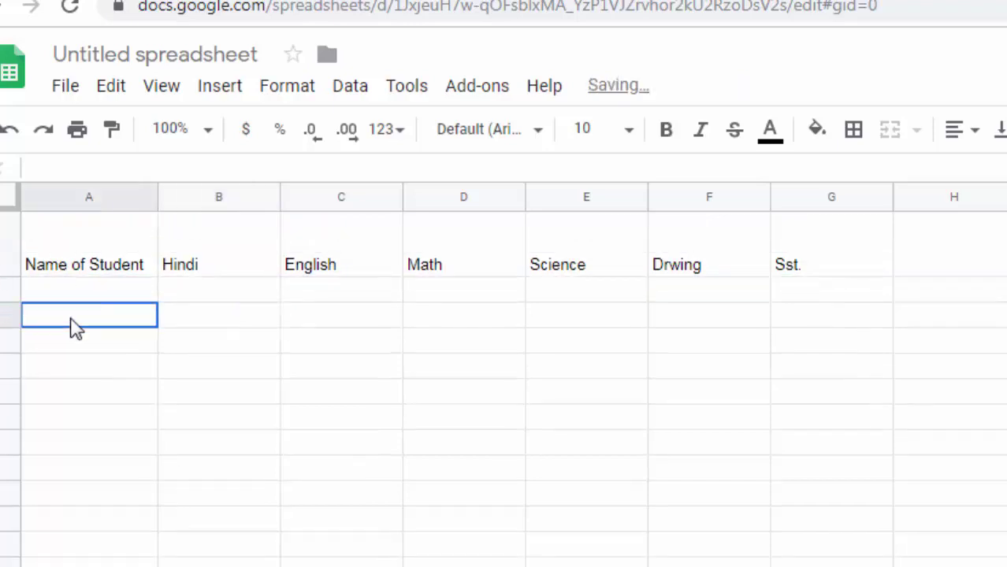
pyautogui.click(40, 247)
pyautogui.moveTo(48, 246)
pyautogui.mouseDown()
pyautogui.moveTo(752, 229)
pyautogui.moveTo(786, 239)
pyautogui.mouseUp()
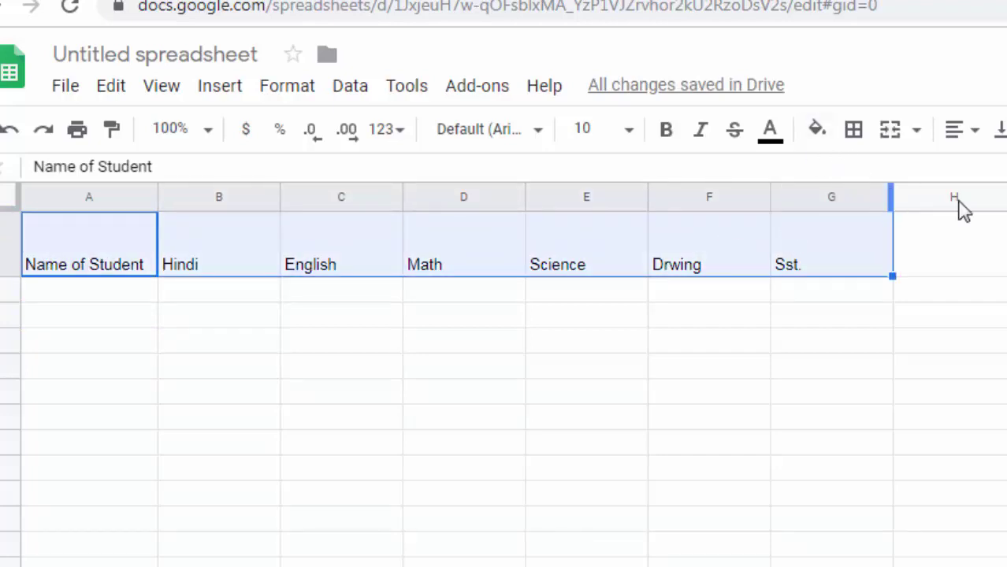
# - Centre the header row horizontally and vertically (middle) and make it bold
pyautogui.click(977, 138)
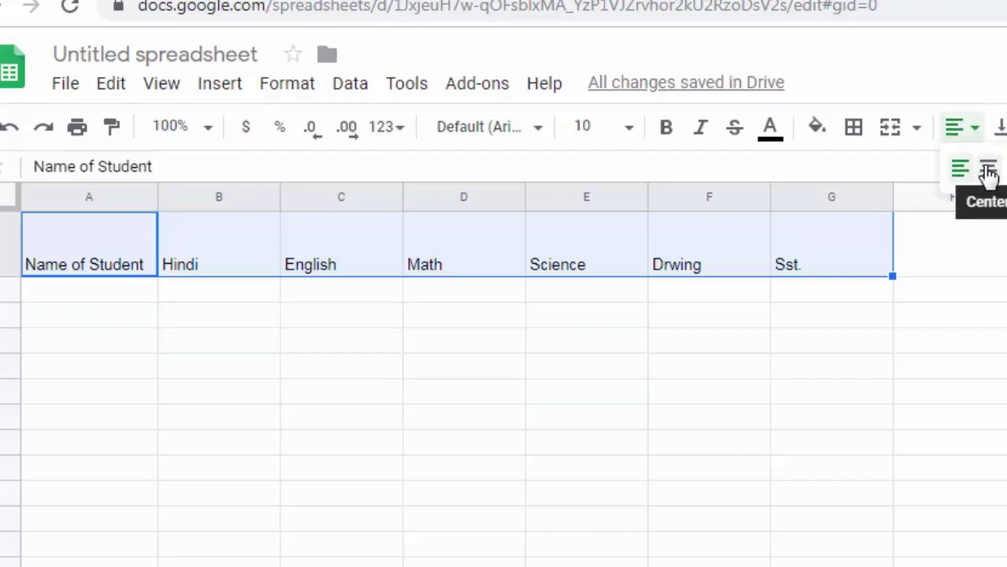
pyautogui.click(987, 169)
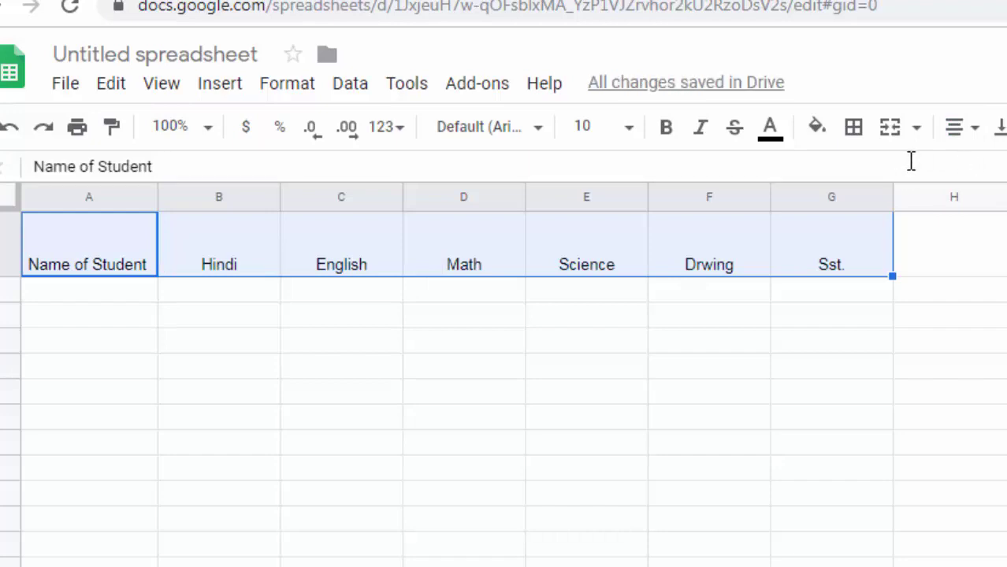
pyautogui.click(918, 131)
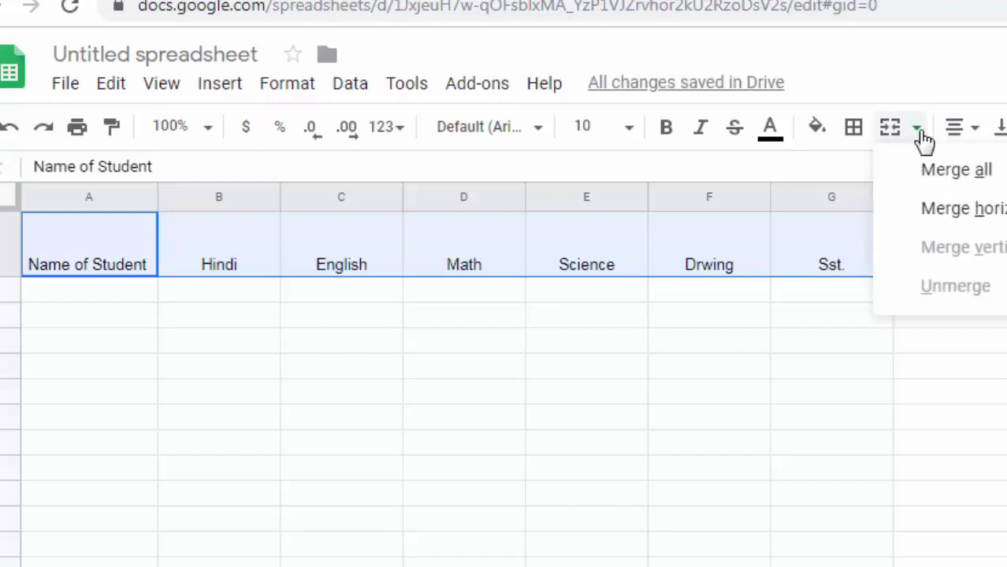
pyautogui.click(919, 131)
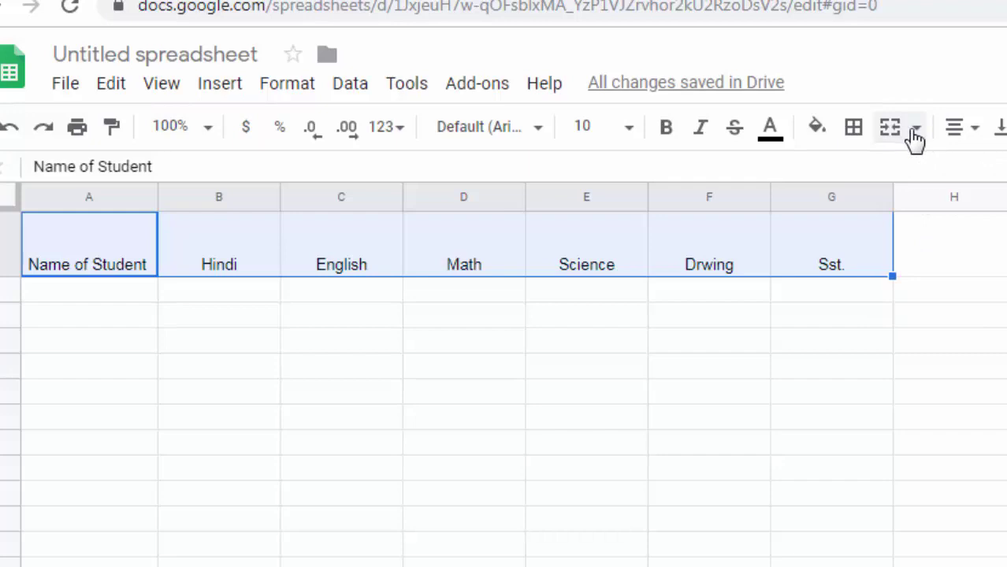
pyautogui.click(998, 127)
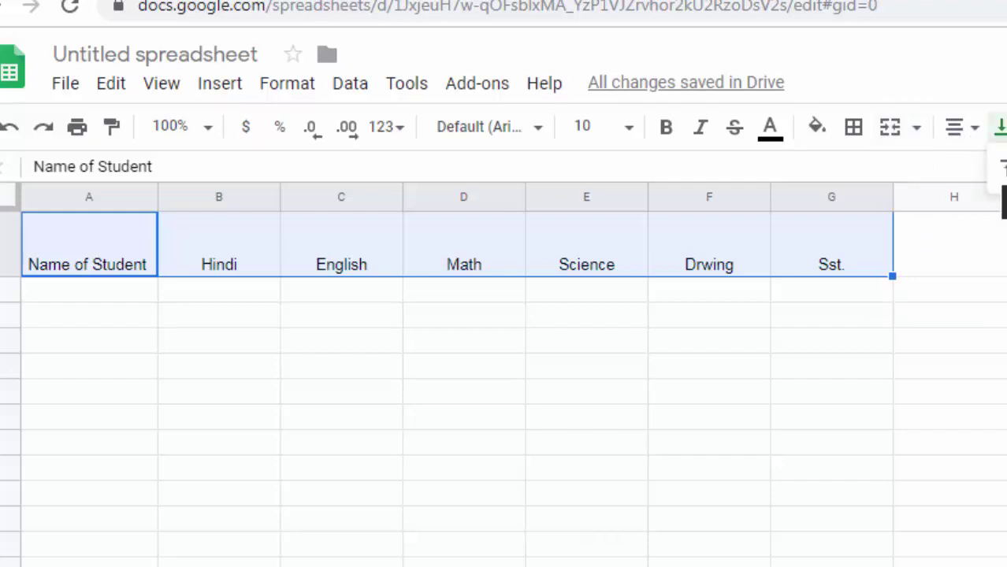
pyautogui.click(1005, 167)
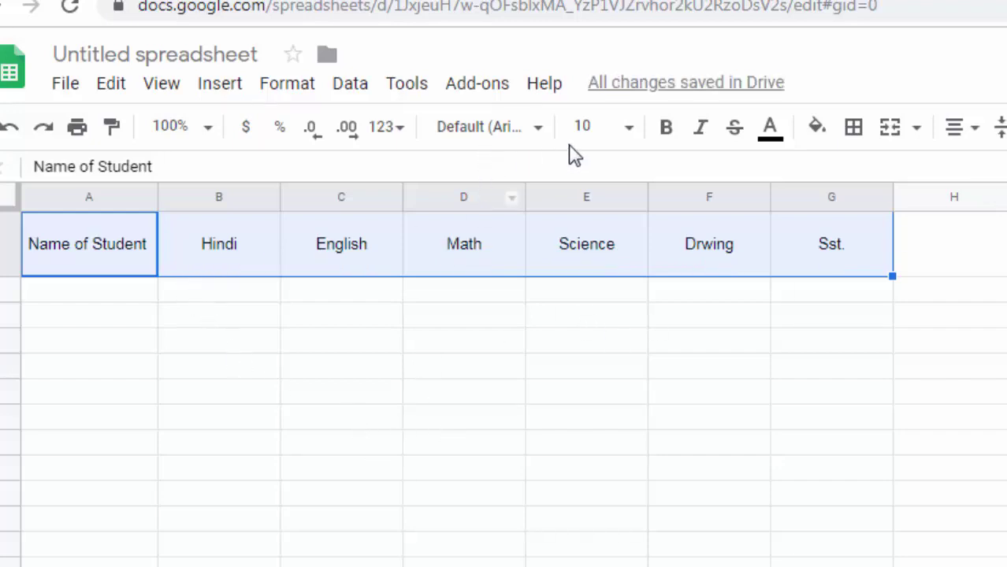
pyautogui.click(668, 130)
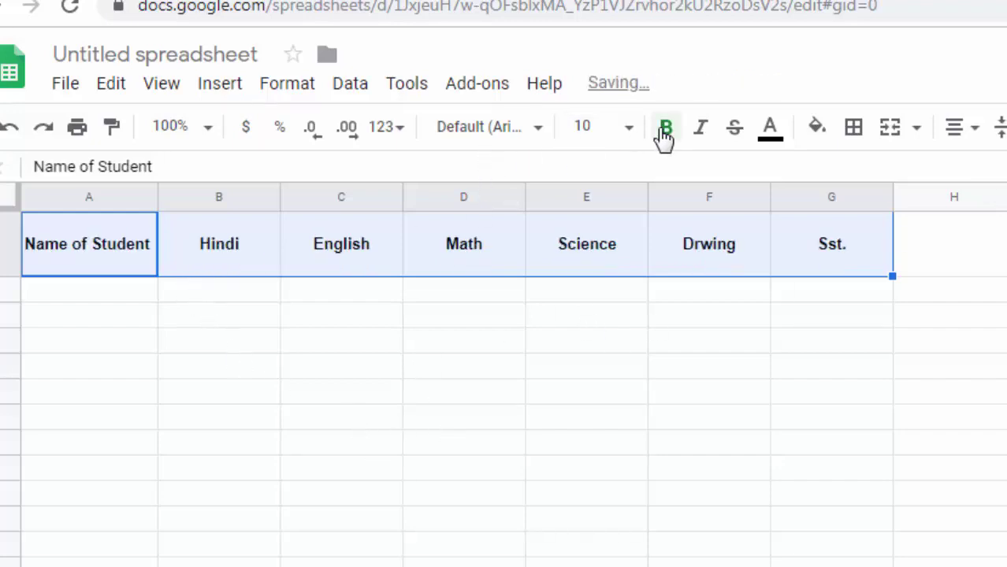
# - Correct the F1 heading from 'Drwing' to 'Drawing'
pyautogui.doubleClick(701, 254)
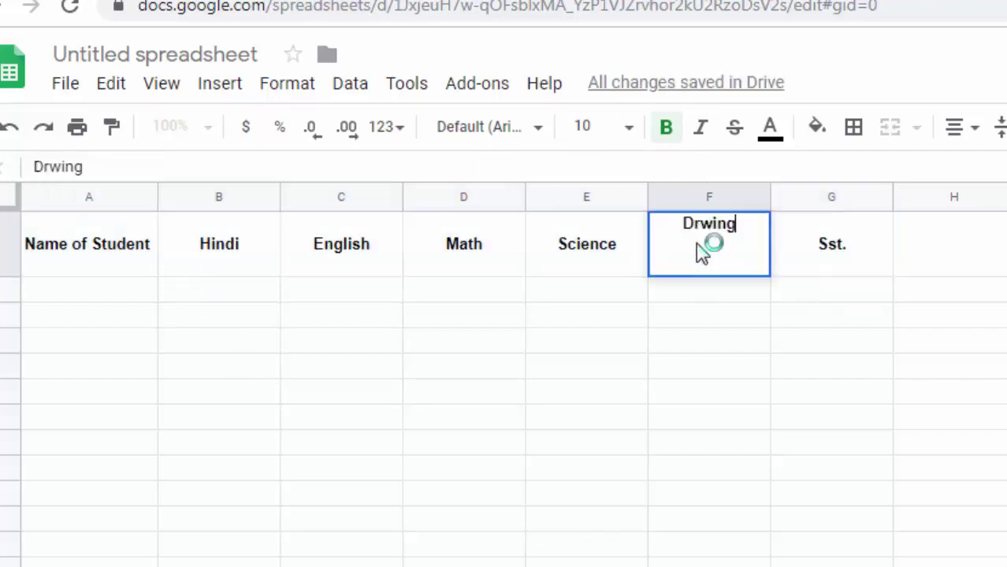
pyautogui.click(701, 226)
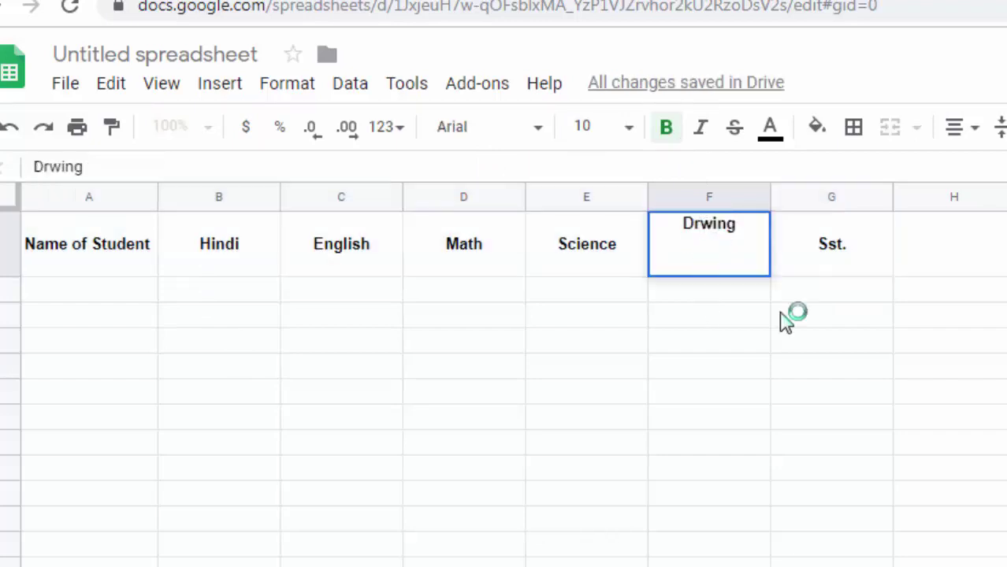
pyautogui.write('a')
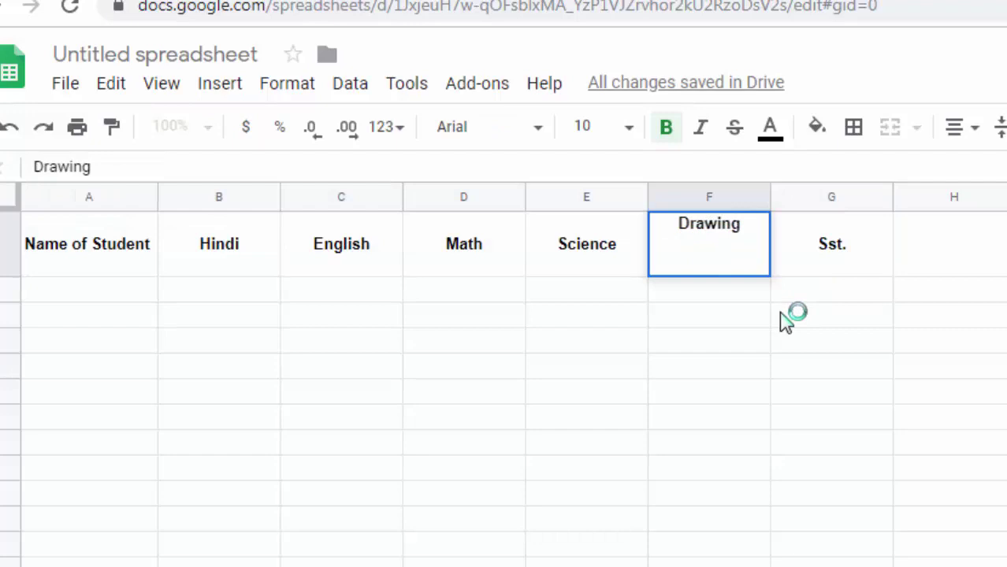
pyautogui.click(785, 319)
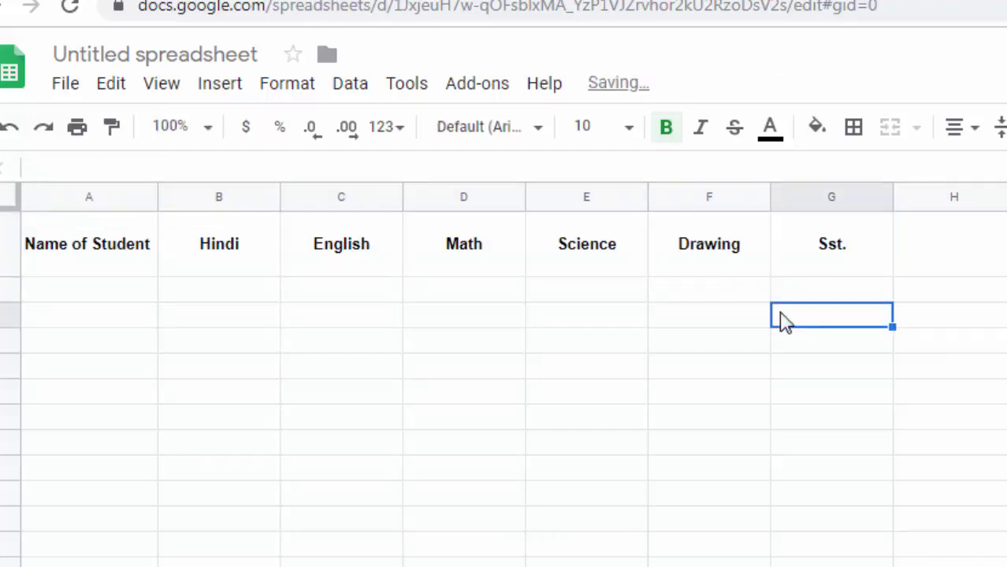
# - Enter the heading 'Obtained Marks' in H1
pyautogui.click(968, 250)
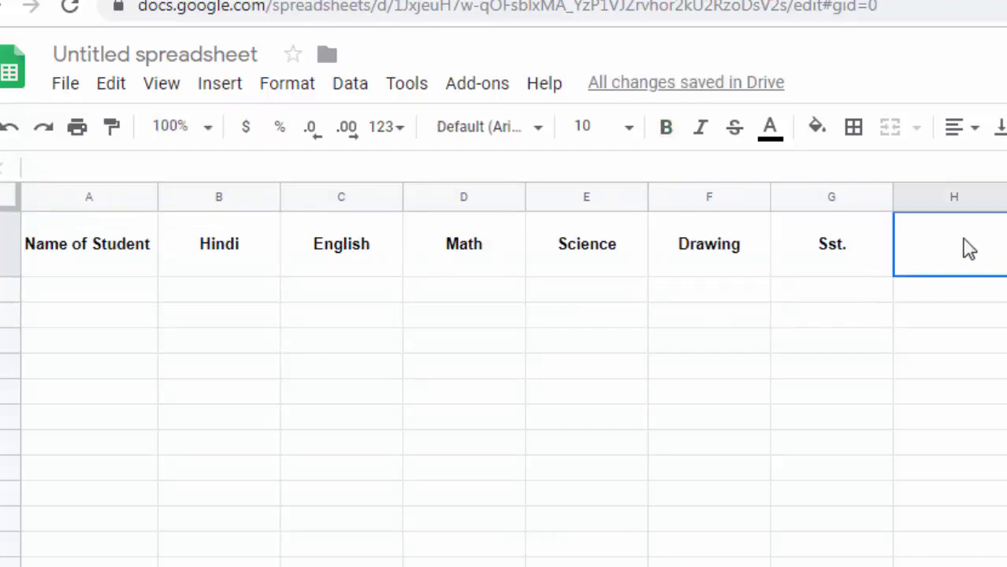
pyautogui.write('Ob')
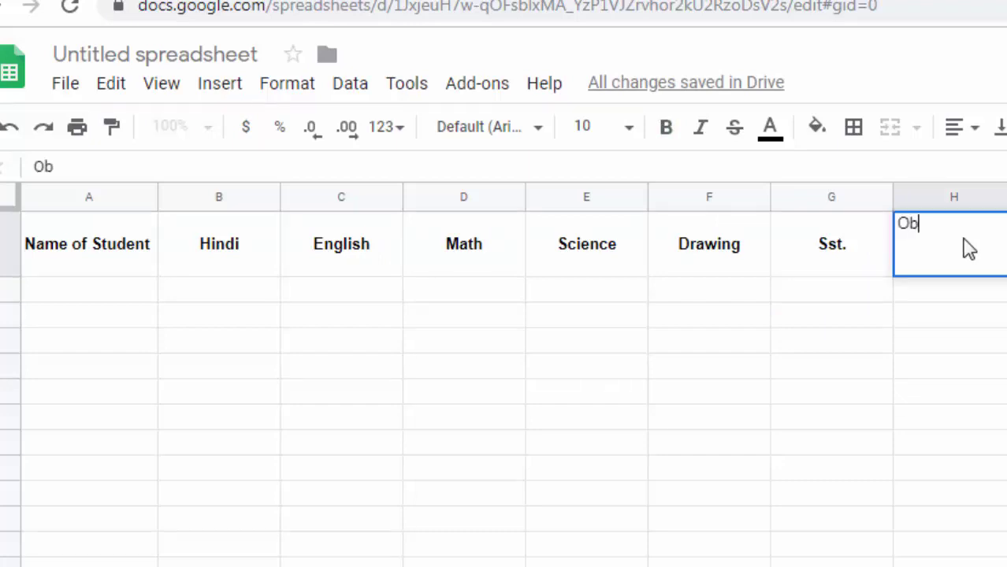
pyautogui.write('taine')
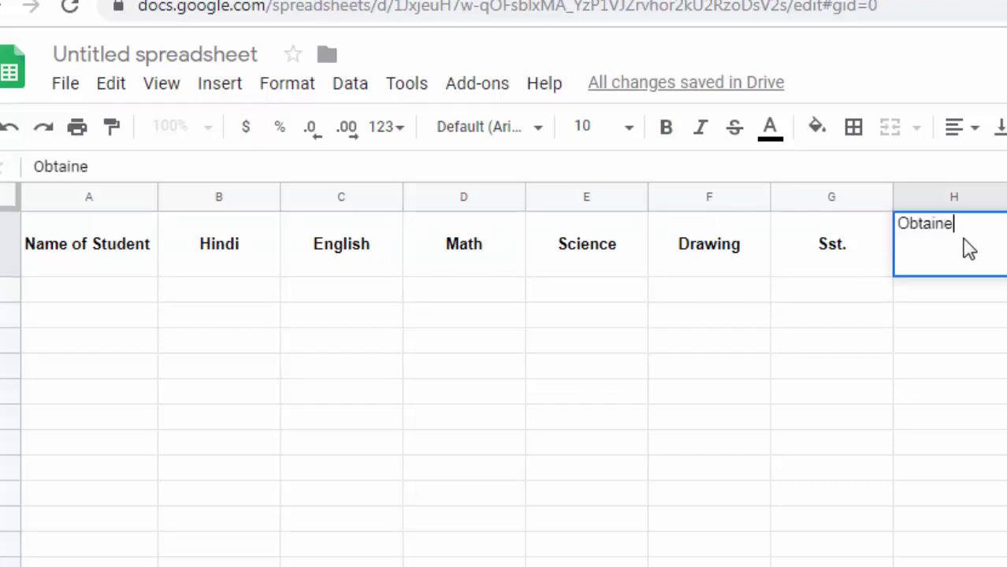
pyautogui.write('d Ma')
pyautogui.write('rks')
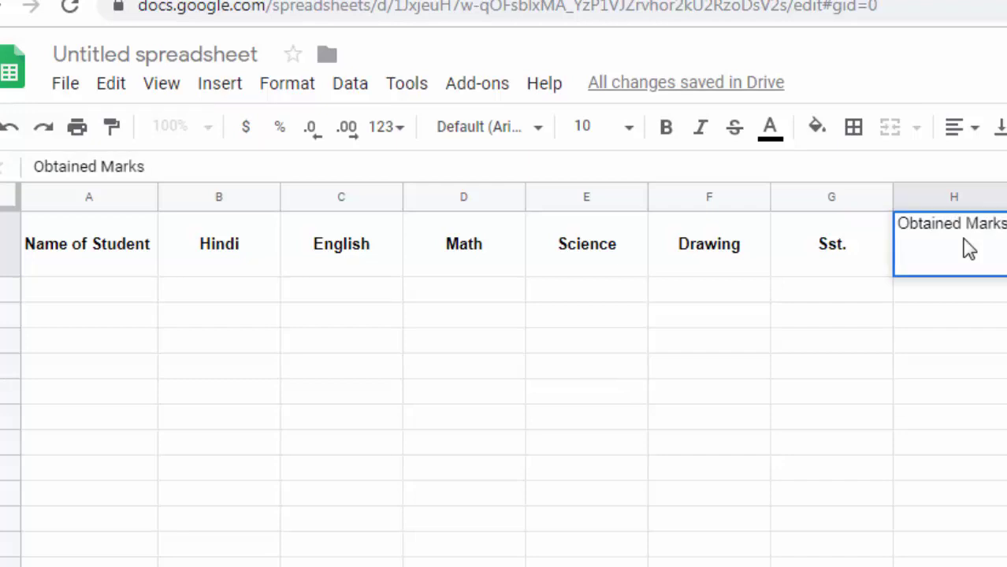
pyautogui.click(969, 418)
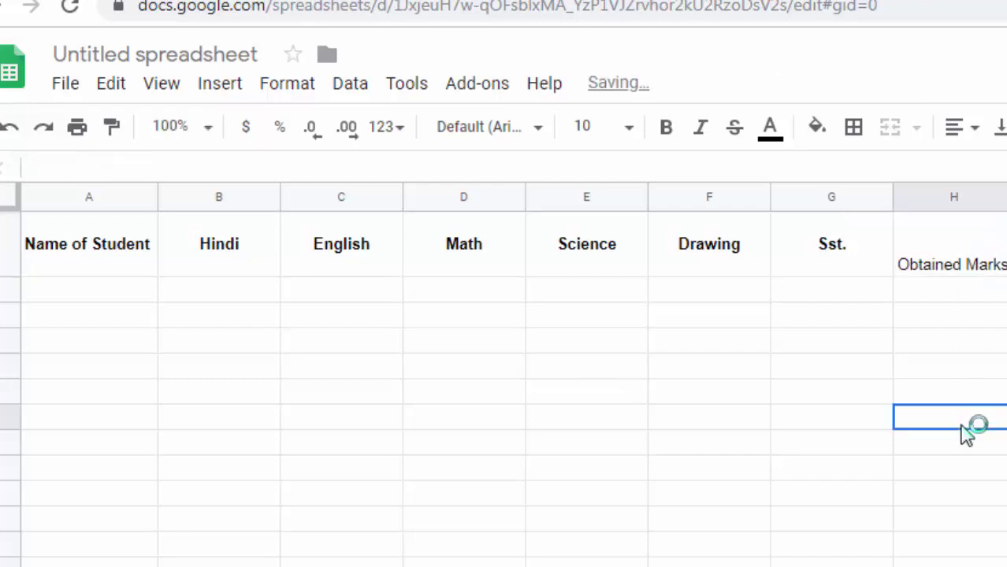
pyautogui.click(976, 270)
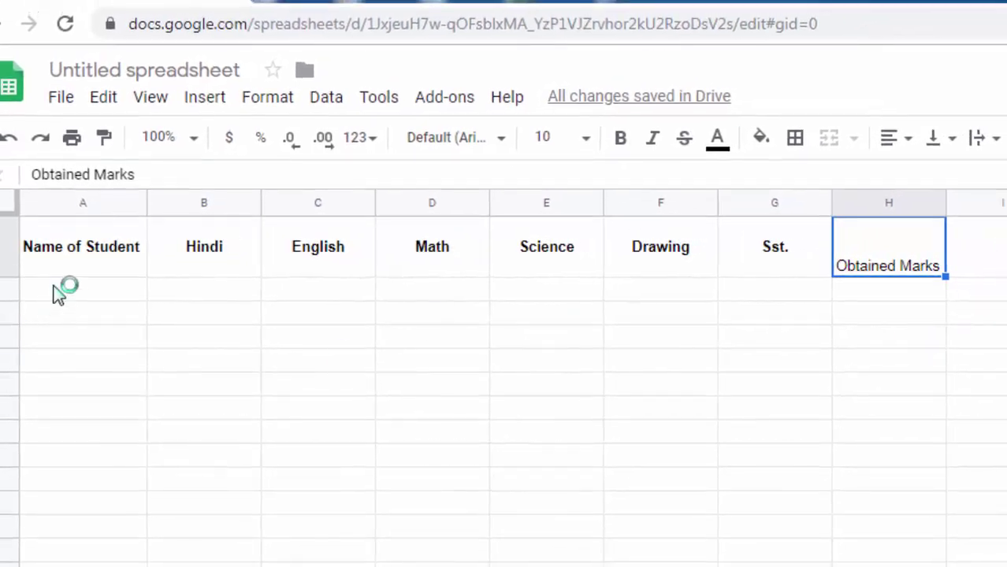
# - List student names down column A from A2, starting with Suraj and Ram
pyautogui.click(57, 291)
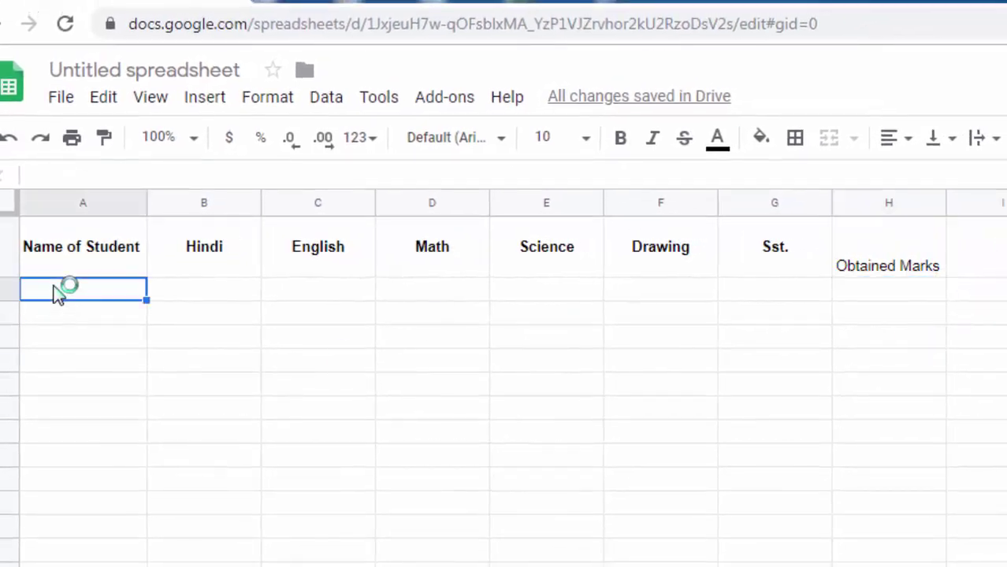
pyautogui.write('Suraj')
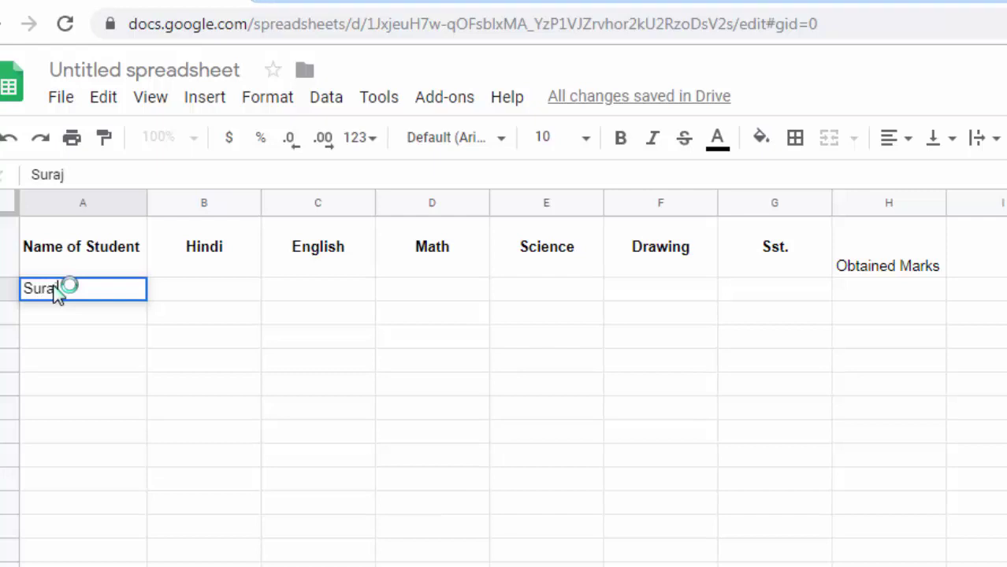
pyautogui.press('Return')
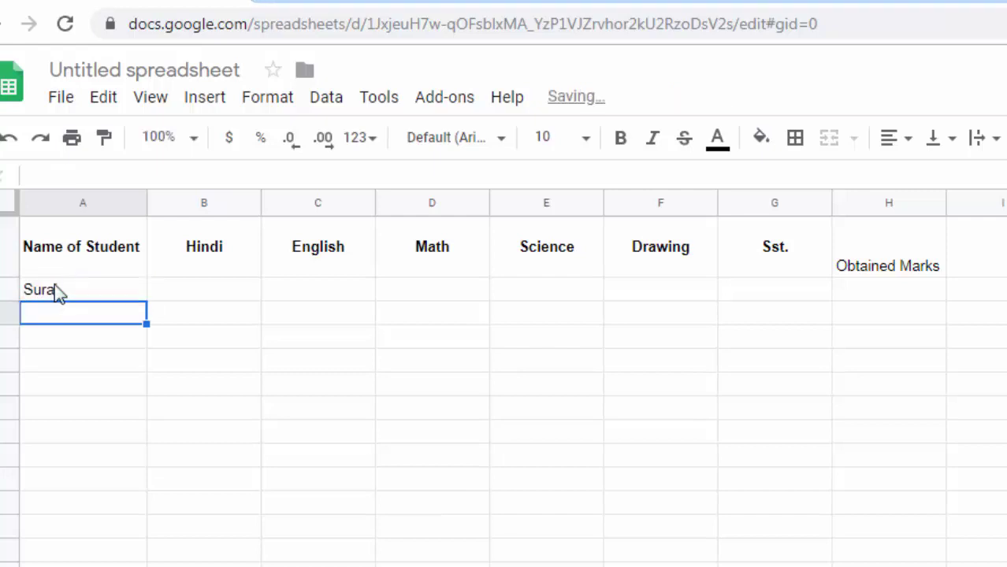
pyautogui.write('Ram')
pyautogui.press('Return')
pyautogui.click(179, 289)
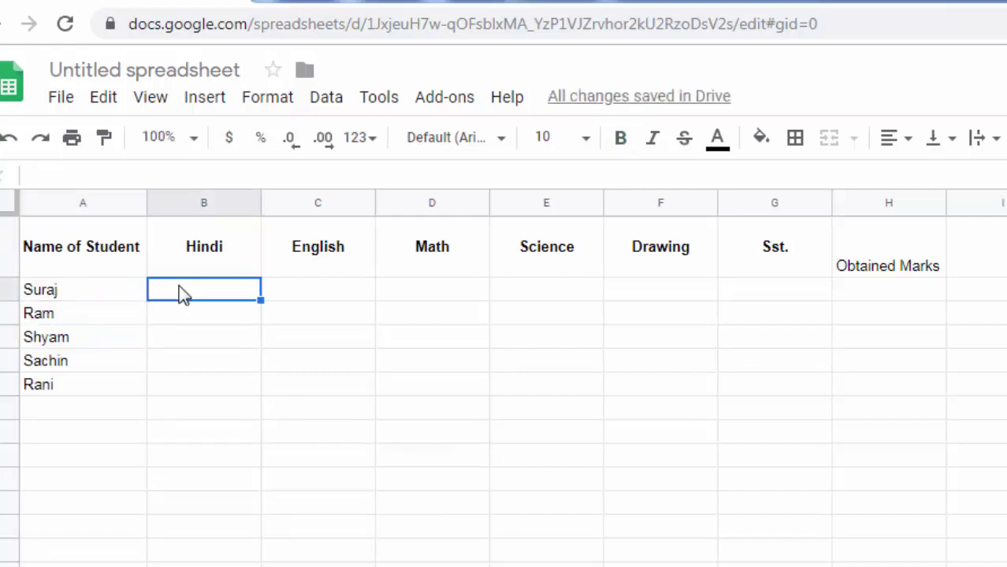
pyautogui.write('=ra')
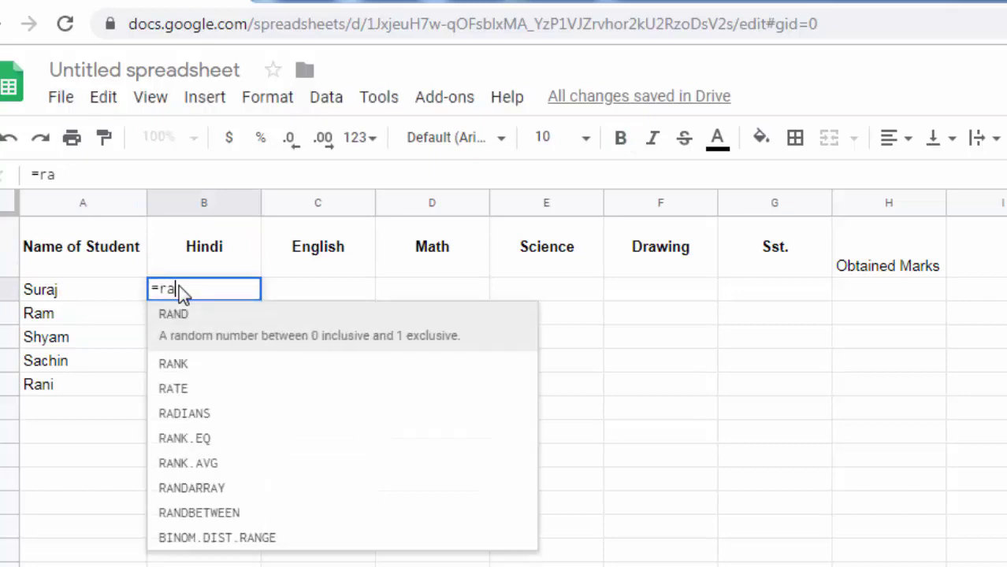
pyautogui.write('nd')
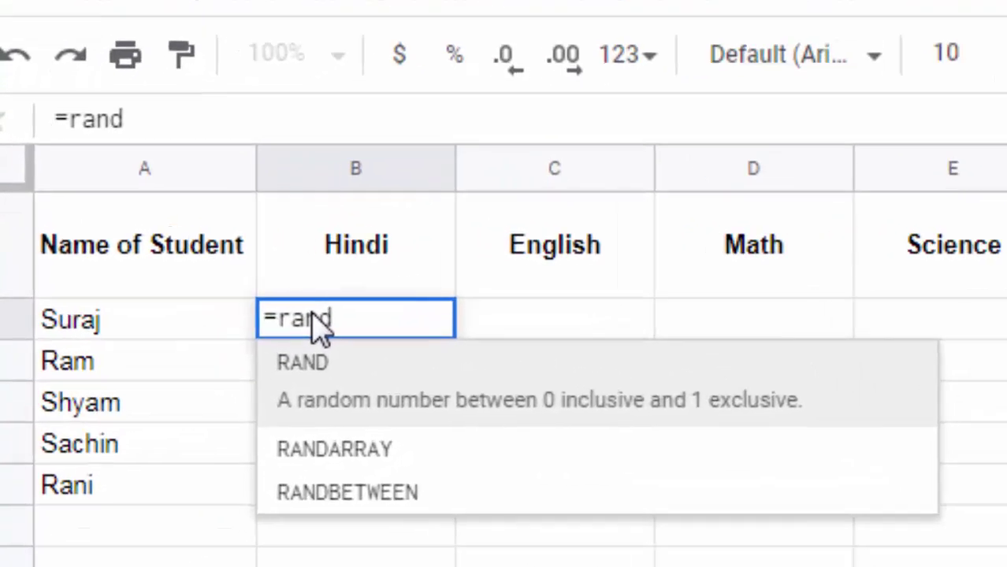
# - Enter =RANDBETWEEN(5,90) in B2 as the first random mark
pyautogui.press('Down')
pyautogui.press('Down')
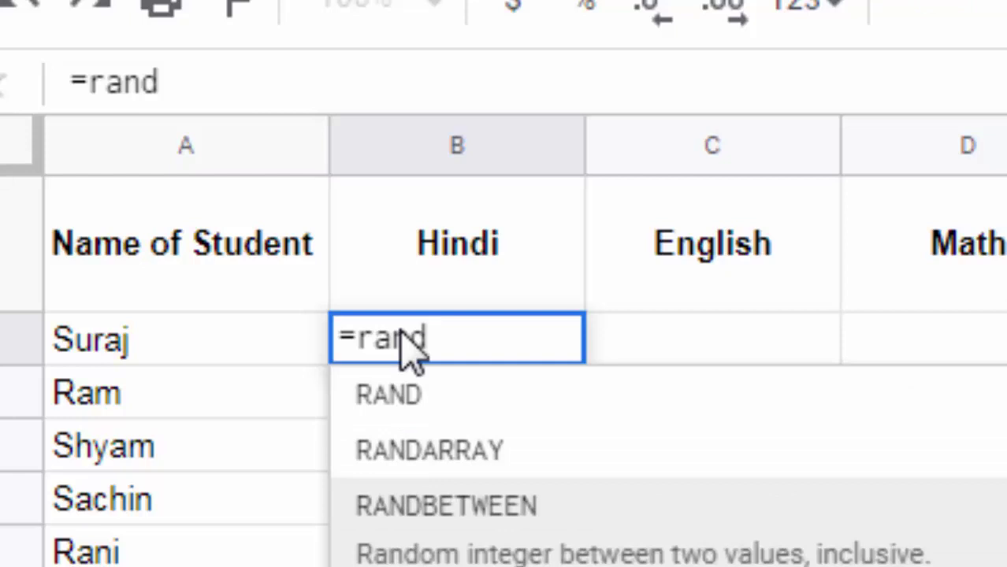
pyautogui.press('Tab')
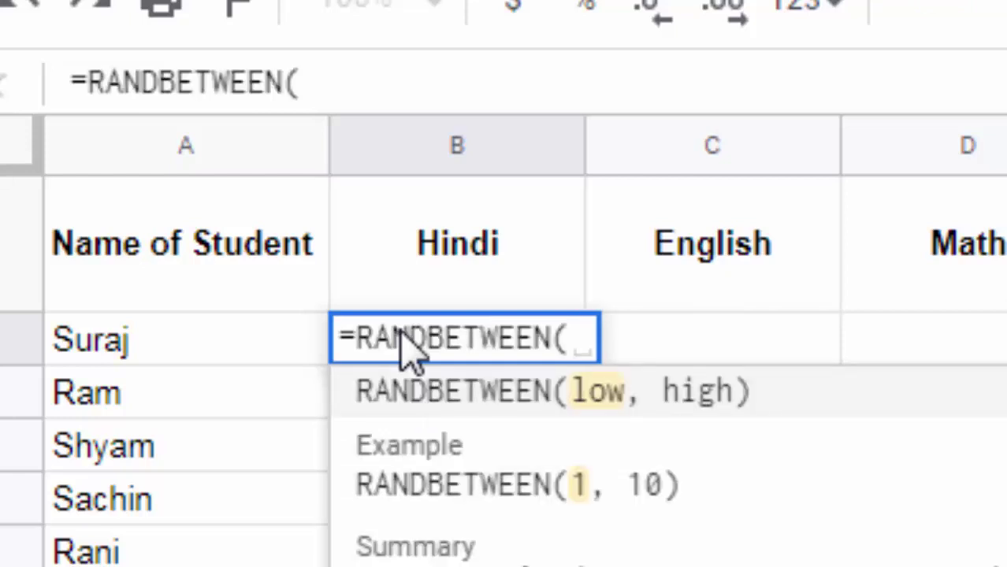
pyautogui.write('5,')
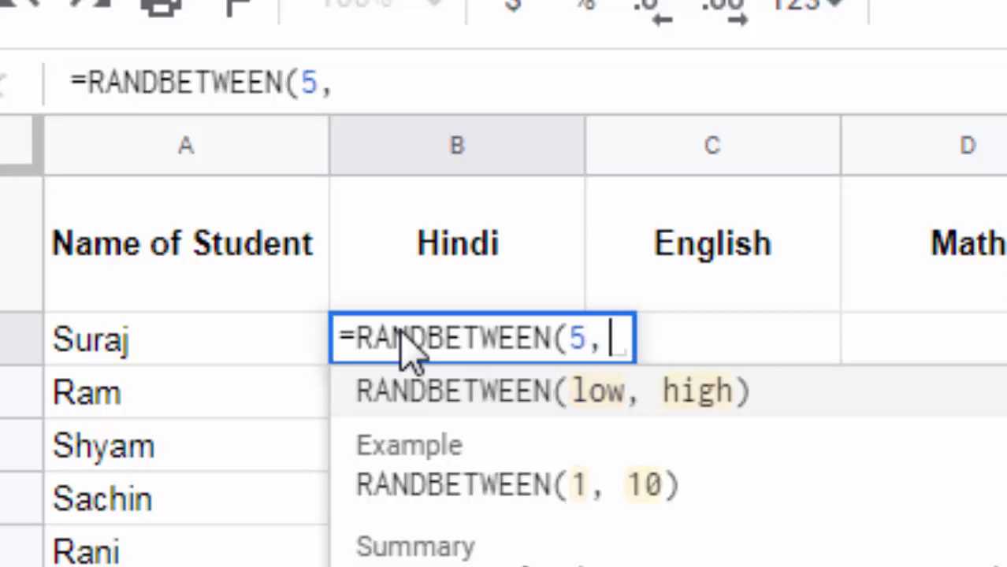
pyautogui.write('90)')
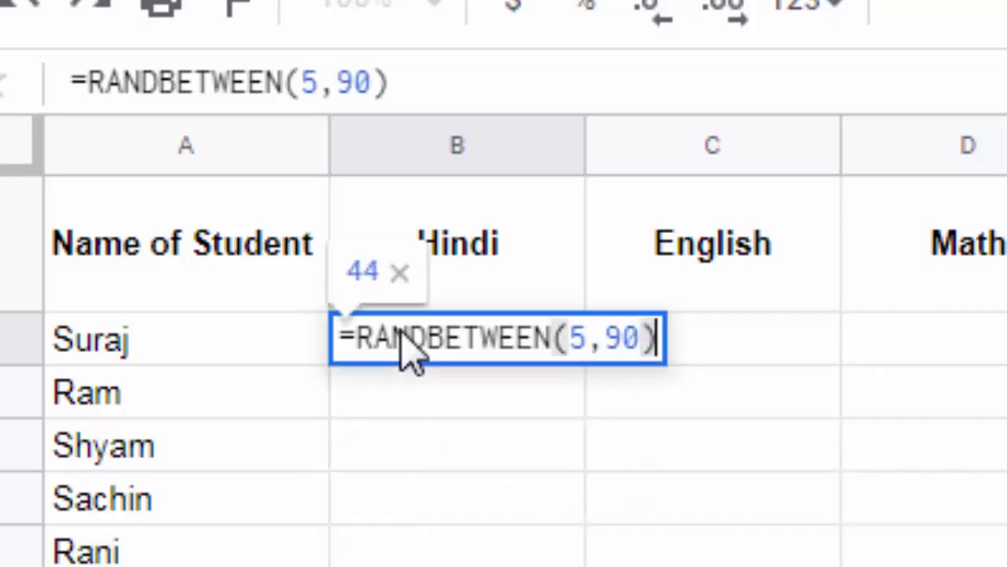
pyautogui.press('Return')
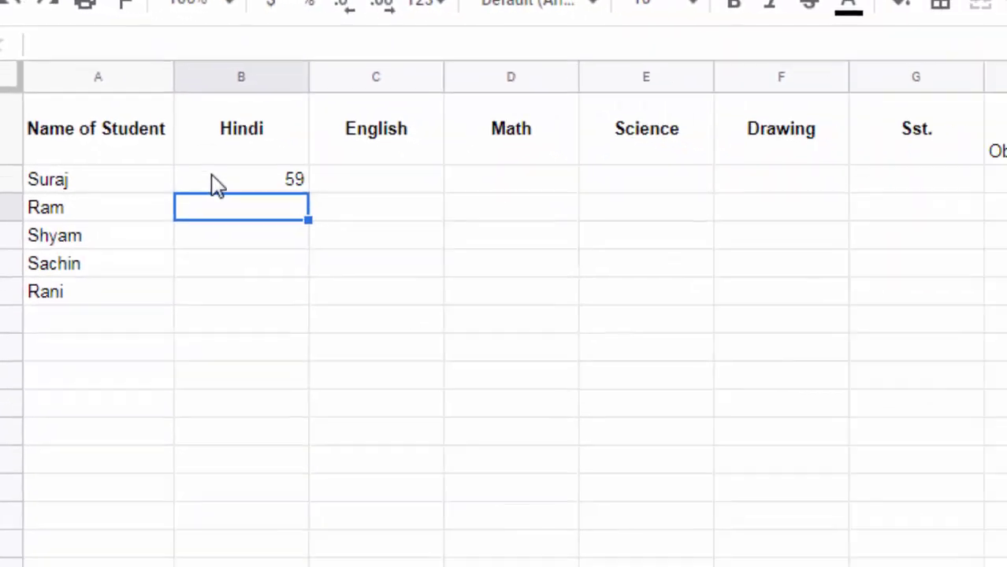
# - Fill the B2 formula across to G2 and down to row 6
pyautogui.click(222, 165)
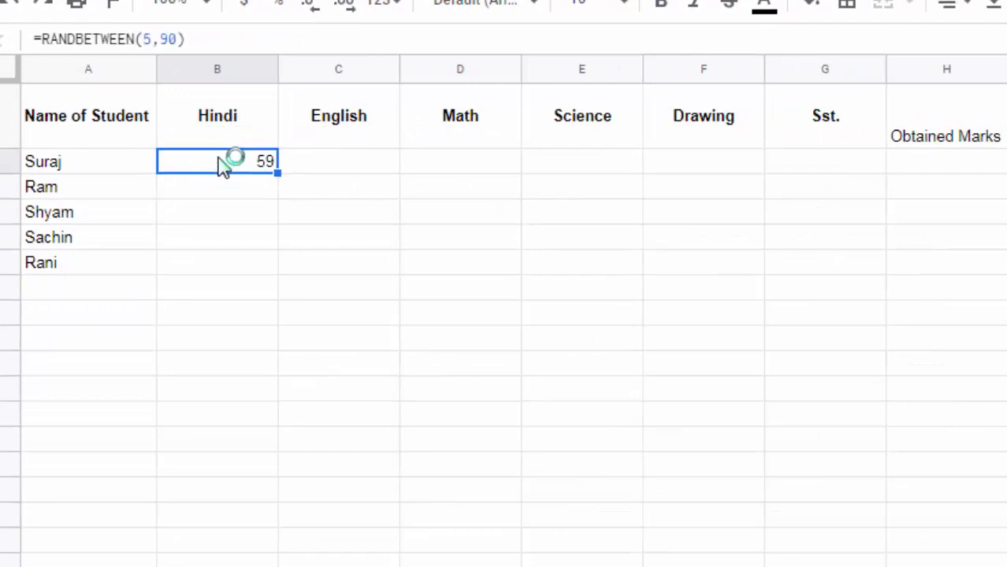
pyautogui.moveTo(277, 172); pyautogui.dragTo(575, 211)
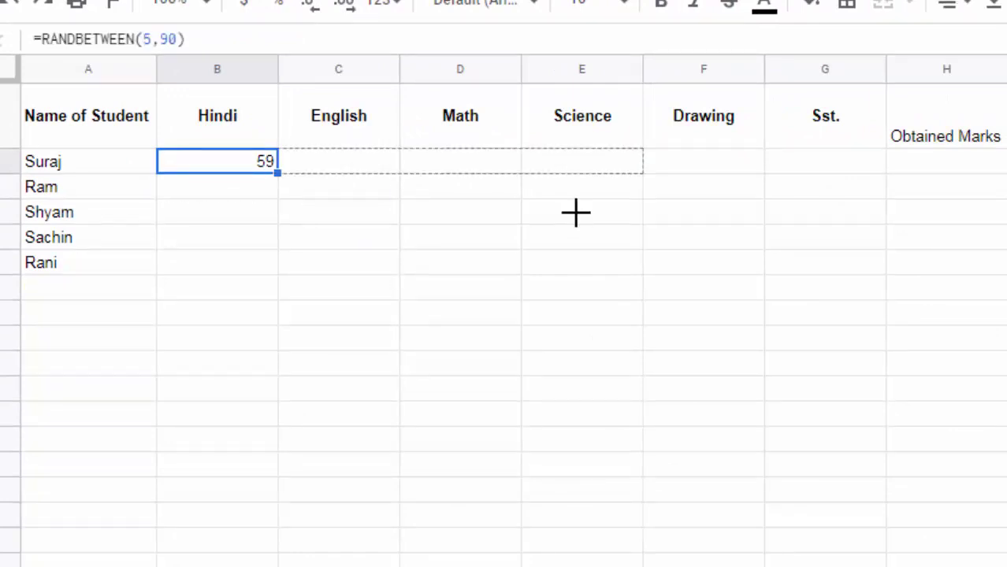
pyautogui.click(629, 216)
pyautogui.click(260, 162)
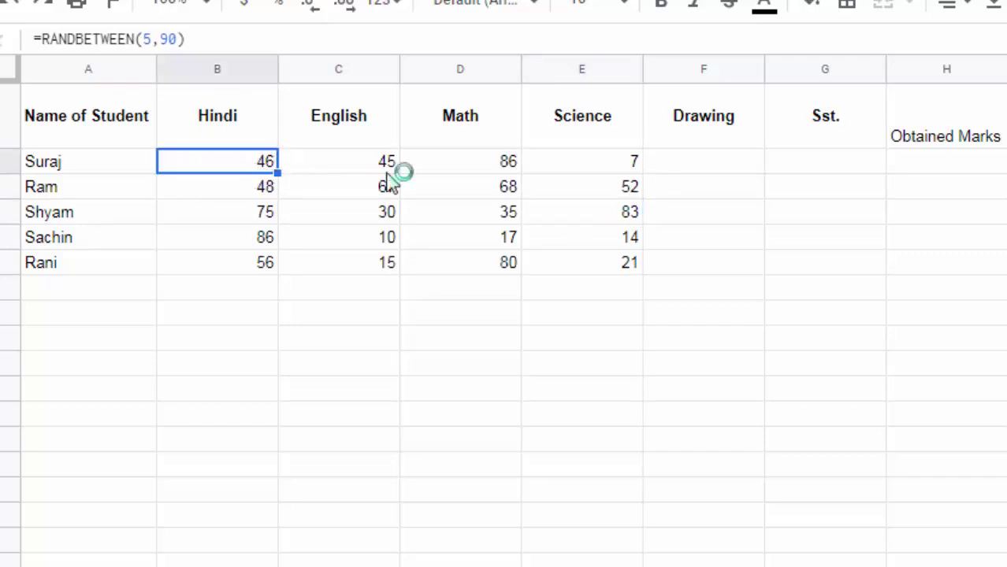
pyautogui.moveTo(268, 173); pyautogui.dragTo(764, 185)
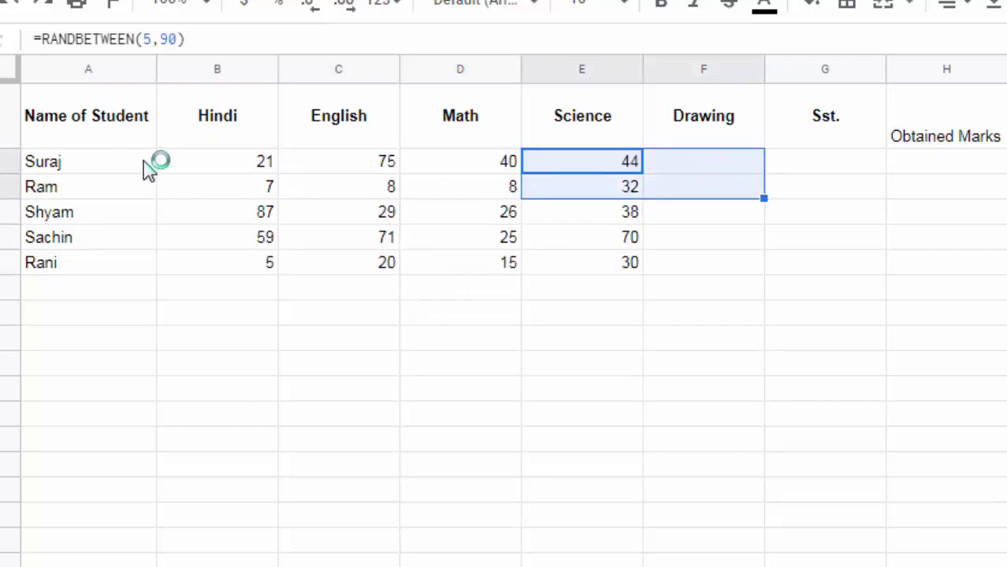
pyautogui.click(188, 167)
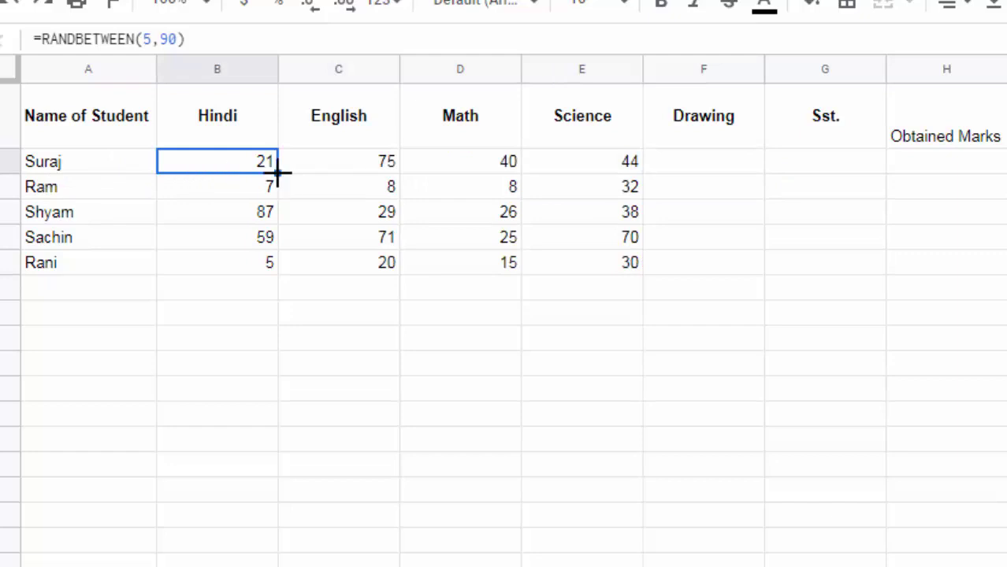
pyautogui.moveTo(278, 172); pyautogui.dragTo(473, 174)
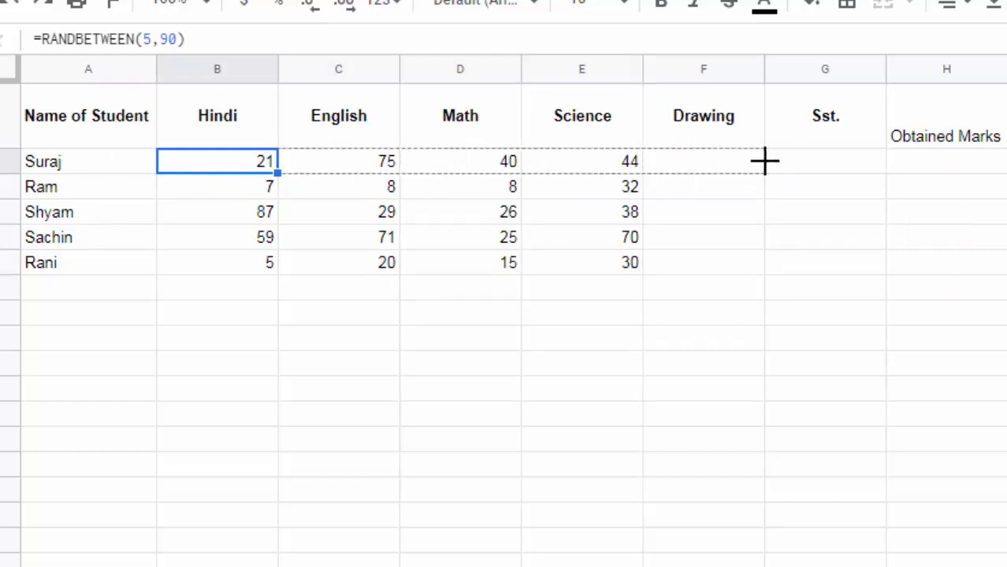
pyautogui.moveTo(647, 170); pyautogui.dragTo(791, 161)
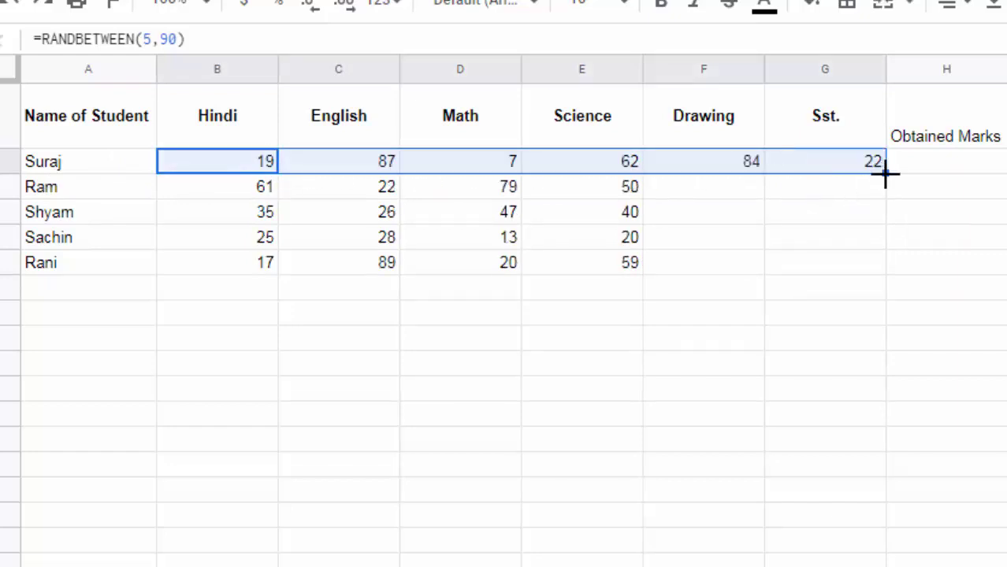
pyautogui.moveTo(884, 174); pyautogui.dragTo(886, 271)
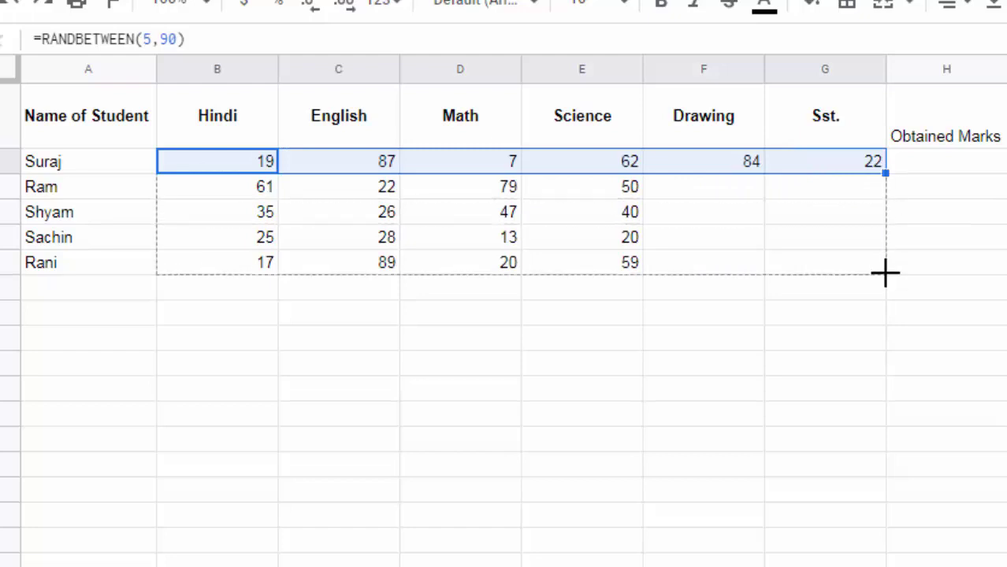
# - Copy B2:G6 and paste it back as values only, freezing the random marks
pyautogui.rightClick(390, 214)
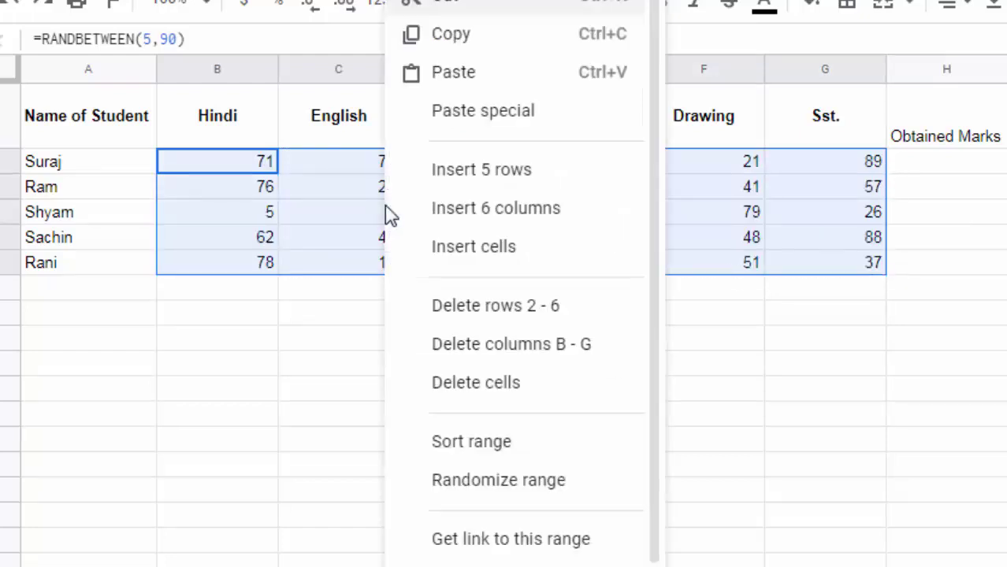
pyautogui.moveTo(423, 119)
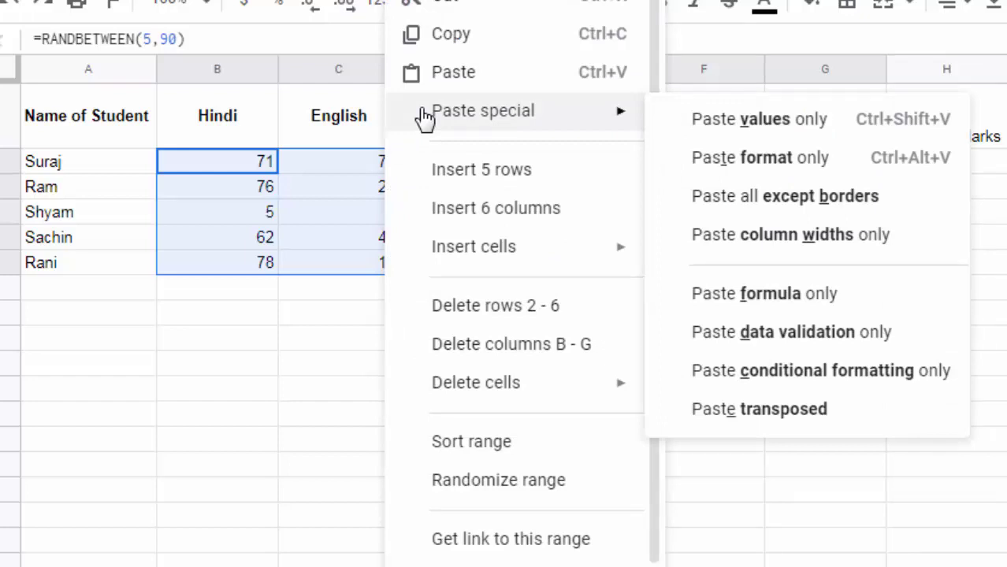
pyautogui.click(471, 38)
pyautogui.rightClick(419, 203)
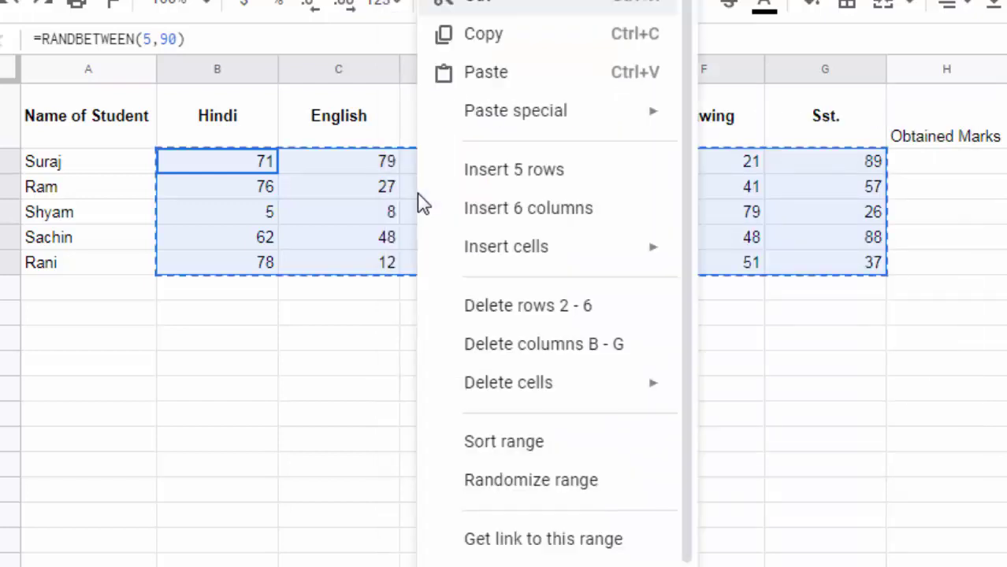
pyautogui.moveTo(483, 124)
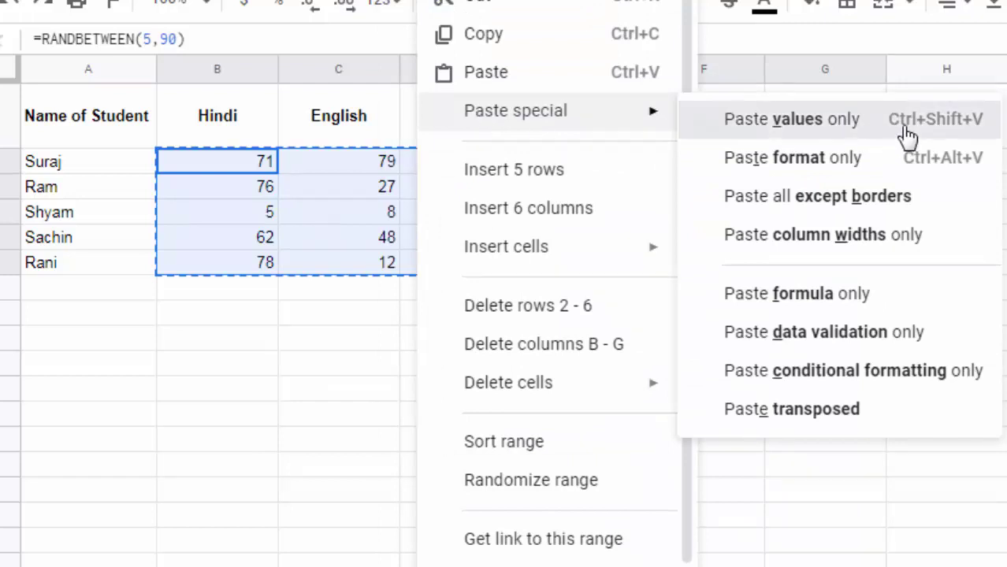
pyautogui.click(906, 132)
pyautogui.click(757, 366)
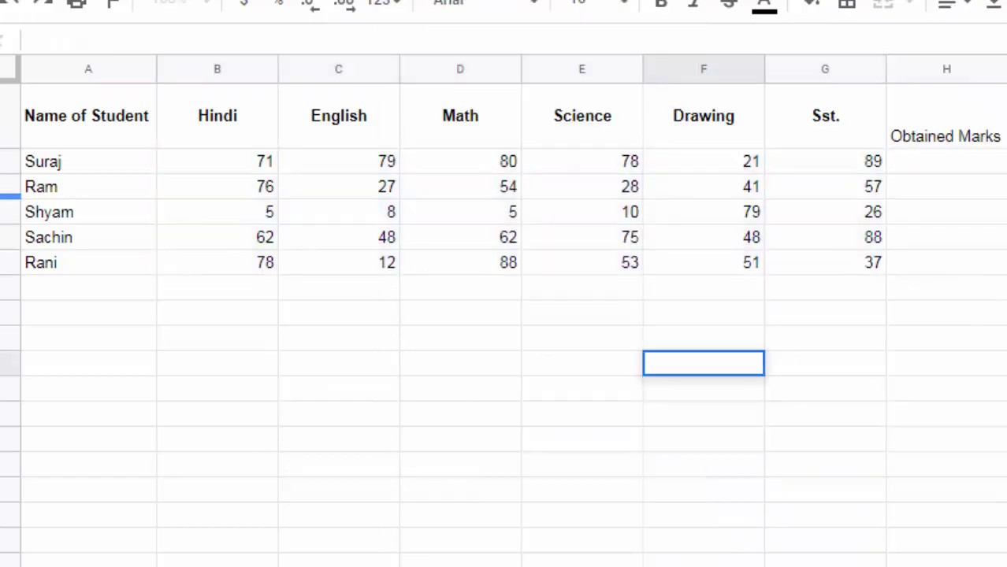
# - Set the header row A1:H1 to font size 14
pyautogui.click(45, 118)
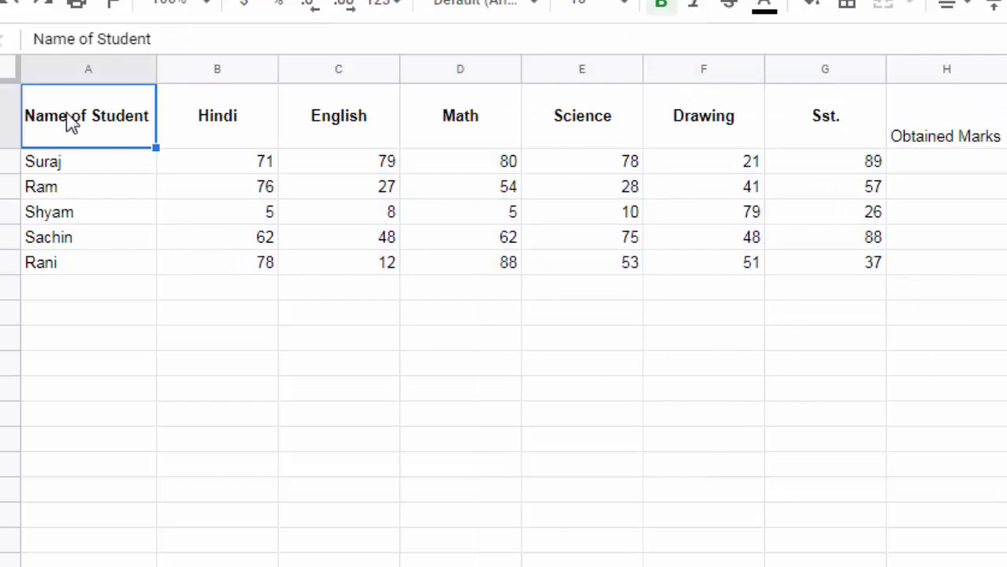
pyautogui.moveTo(71, 122); pyautogui.dragTo(945, 122)
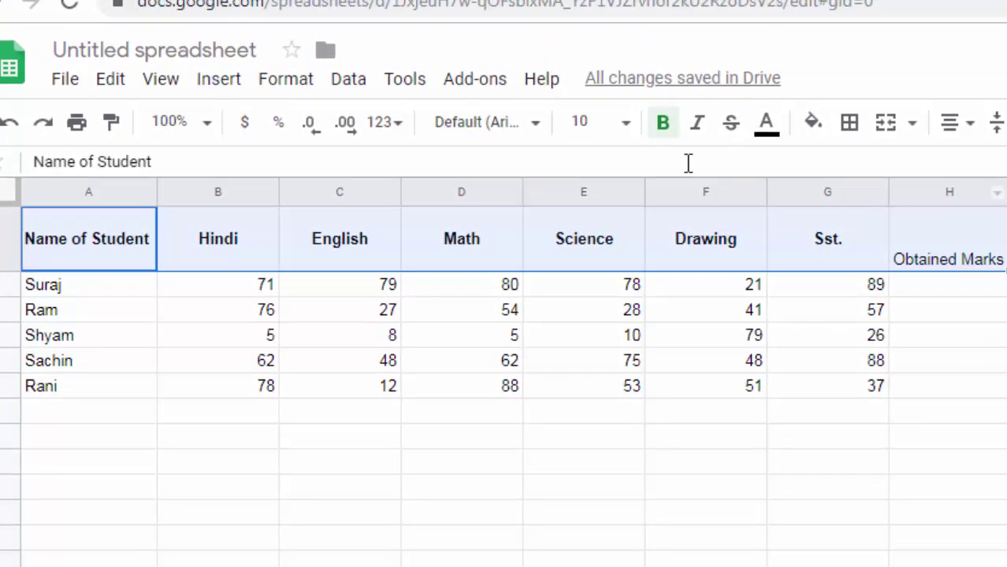
pyautogui.click(626, 123)
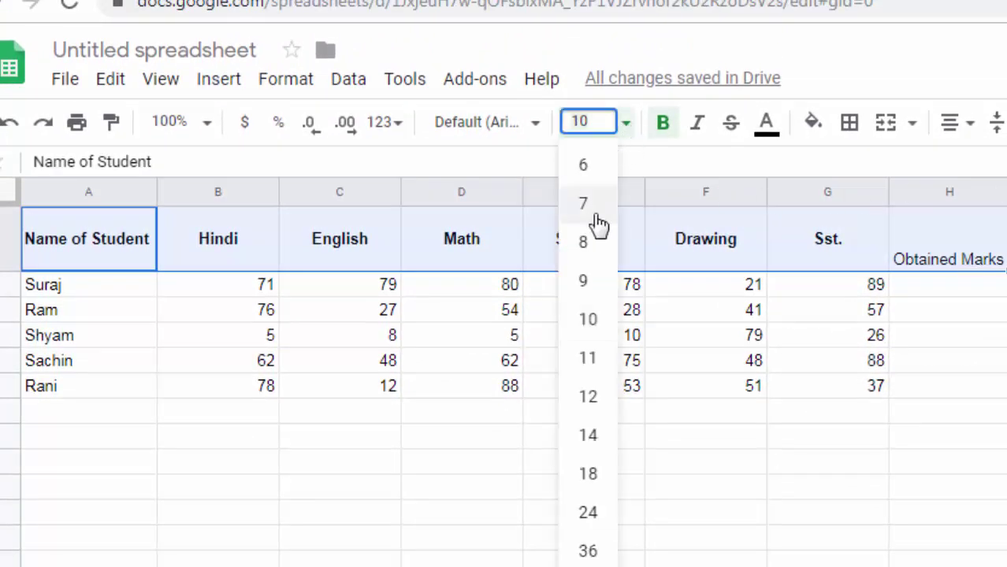
pyautogui.click(593, 444)
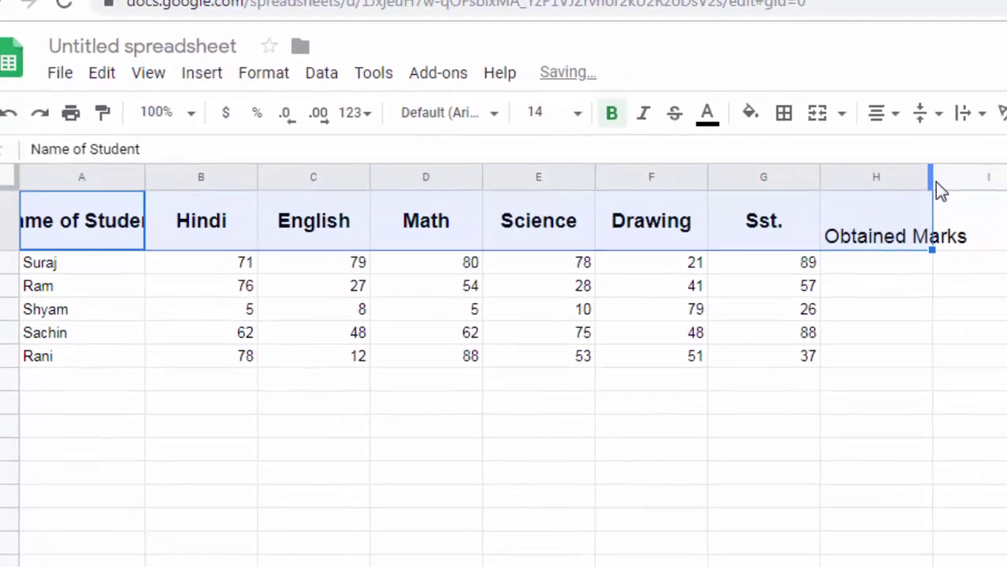
# - Widen columns H and A to fit Obtained Marks and Name of Student
pyautogui.moveTo(903, 175); pyautogui.dragTo(955, 226)
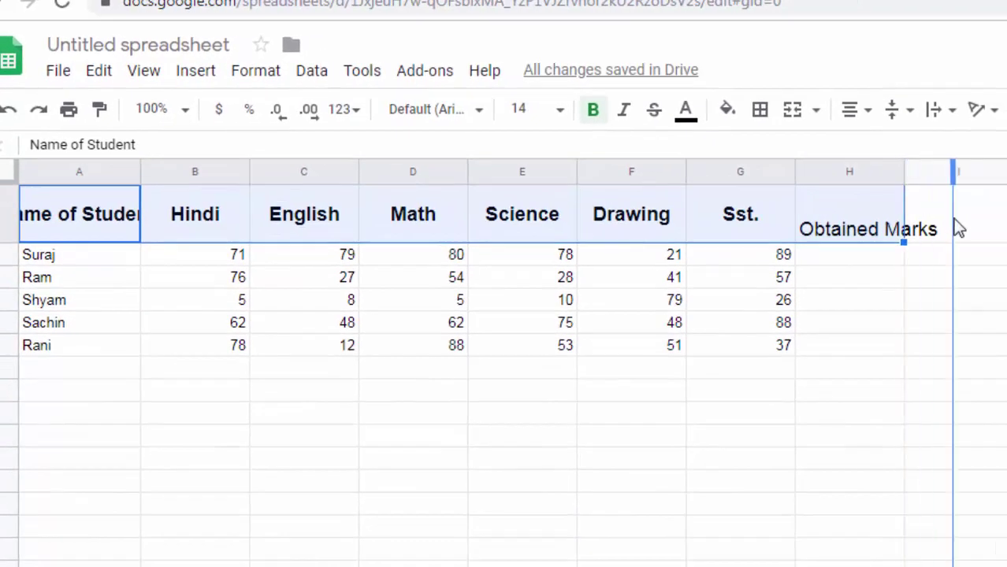
pyautogui.click(829, 325)
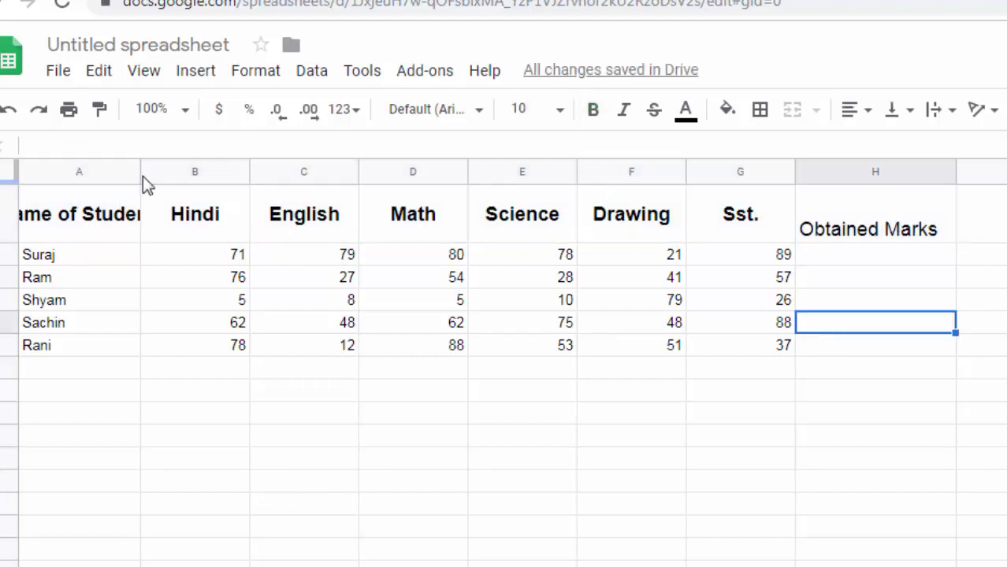
pyautogui.moveTo(139, 167); pyautogui.dragTo(189, 206)
pyautogui.moveTo(117, 216); pyautogui.dragTo(939, 224)
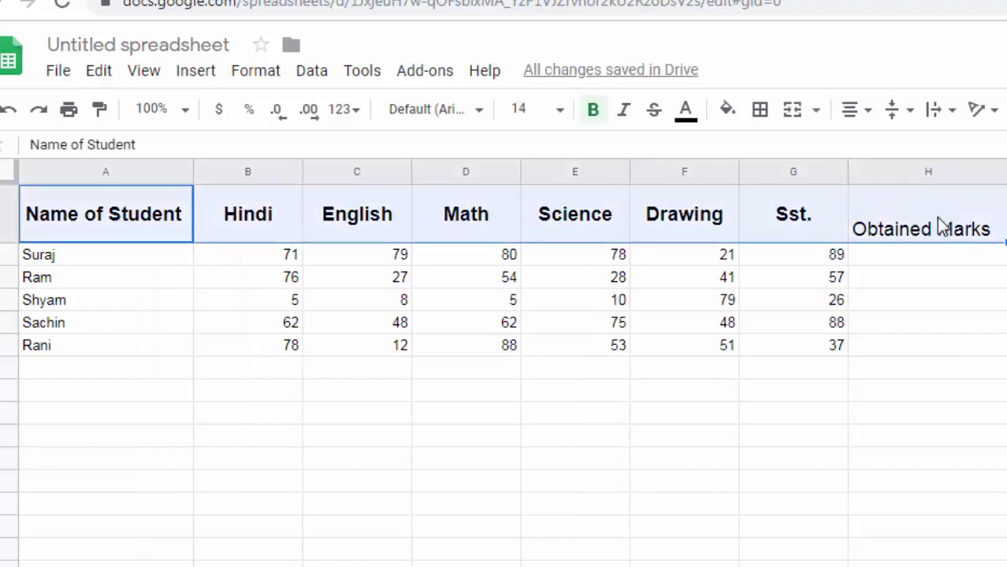
# - Centre the header row horizontally and set its vertical alignment to middle
pyautogui.click(866, 112)
pyautogui.click(879, 149)
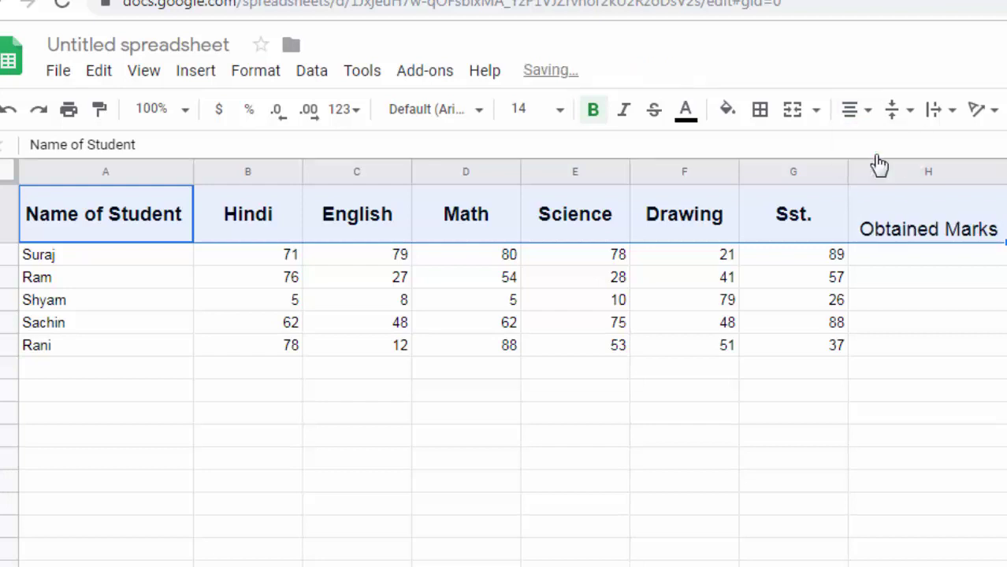
pyautogui.click(905, 115)
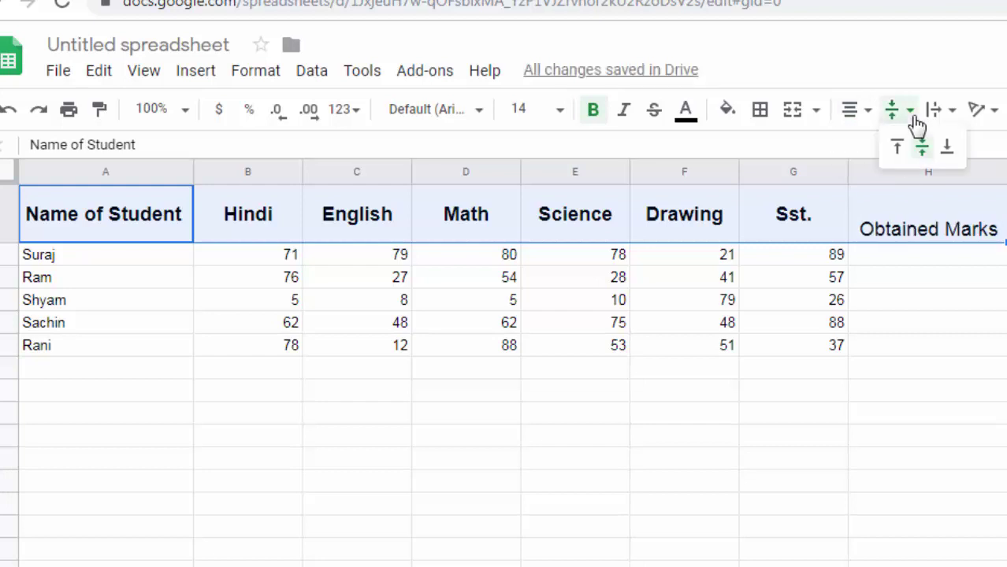
pyautogui.click(921, 148)
pyautogui.press('Return')
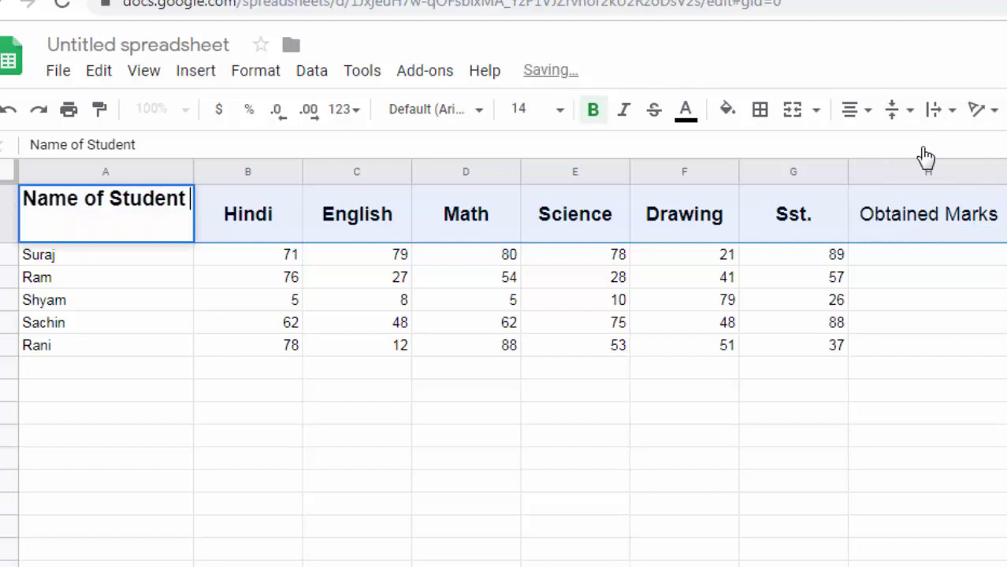
pyautogui.click(923, 147)
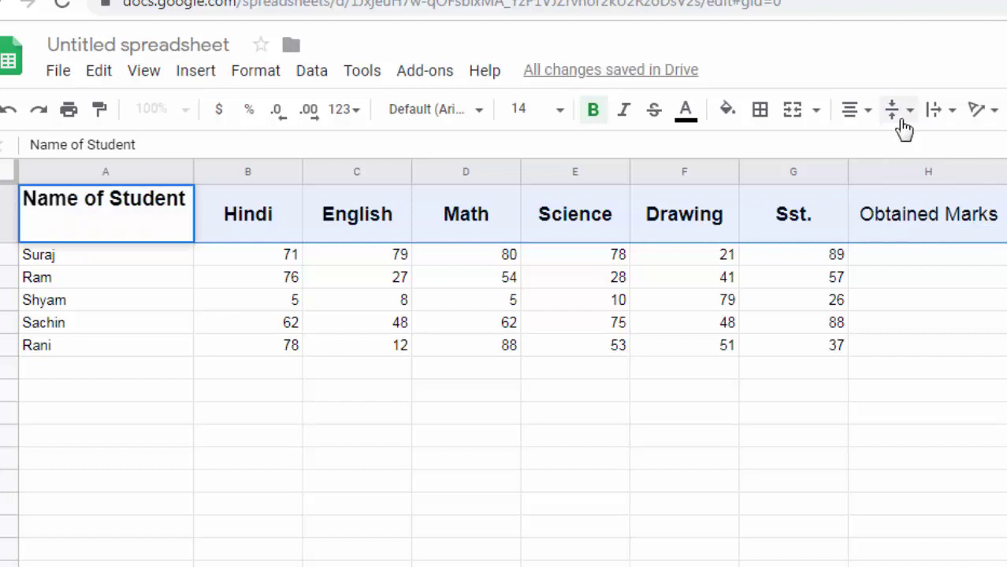
pyautogui.click(902, 112)
pyautogui.click(920, 150)
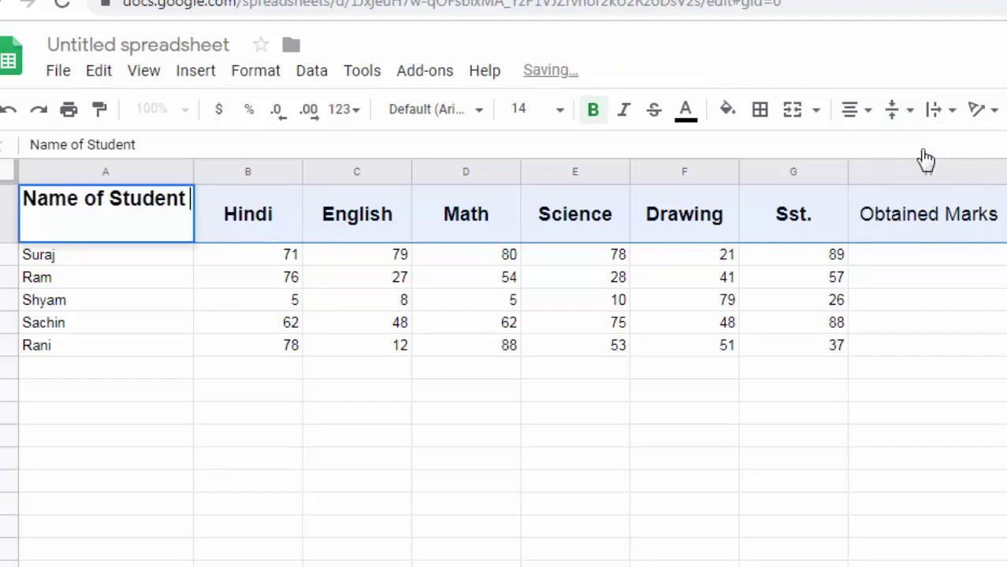
pyautogui.click(907, 114)
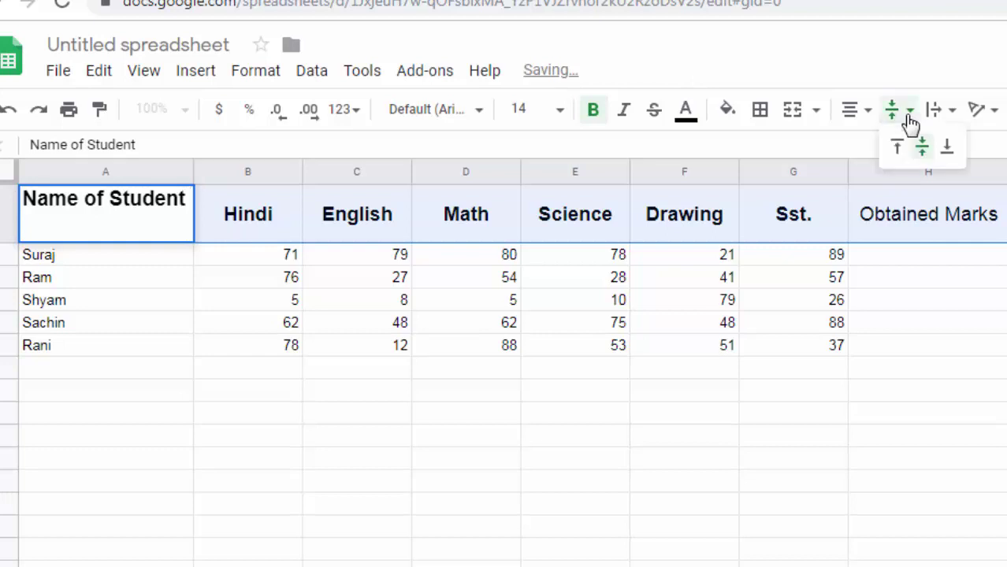
pyautogui.click(930, 459)
# - Vertically centre and bold the header labels A1:G1, then reselect A1:H1
pyautogui.moveTo(79, 218)
pyautogui.mouseDown()
pyautogui.moveTo(837, 199)
pyautogui.moveTo(927, 209)
pyautogui.mouseUp()
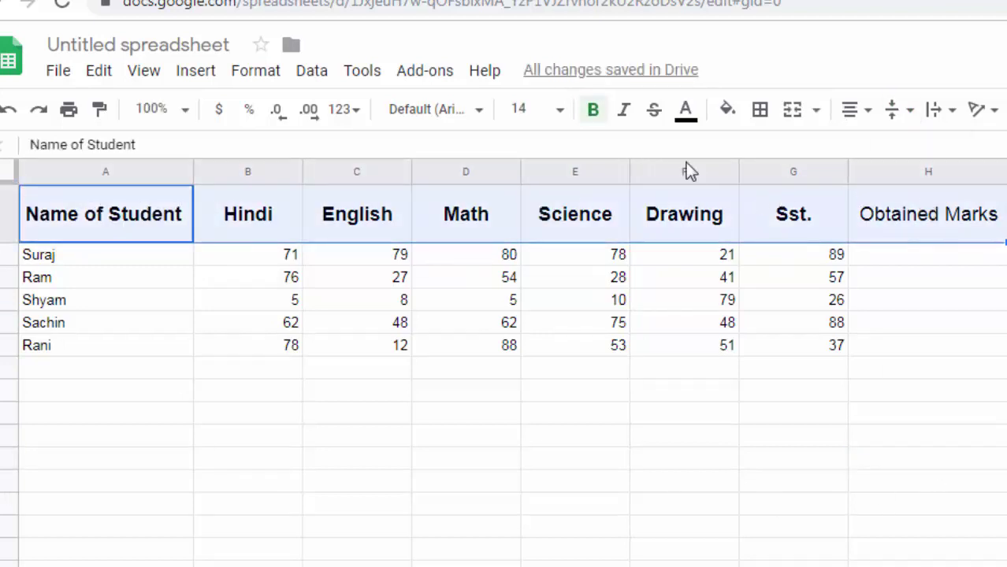
pyautogui.click(906, 114)
pyautogui.click(919, 147)
pyautogui.hotkey('ctrl', 'b')
pyautogui.hotkey('ctrl', 'b')
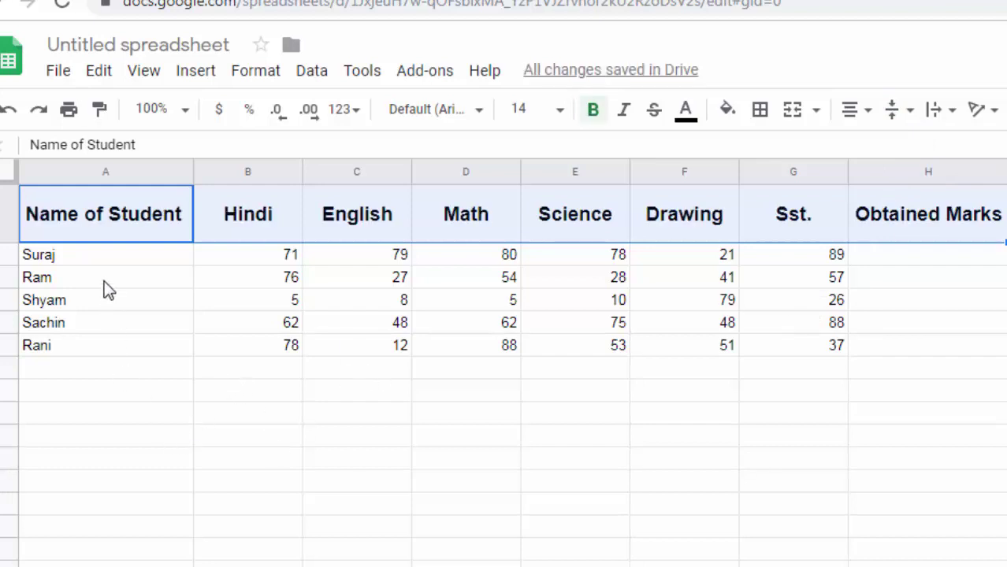
pyautogui.click(119, 510)
pyautogui.click(145, 213)
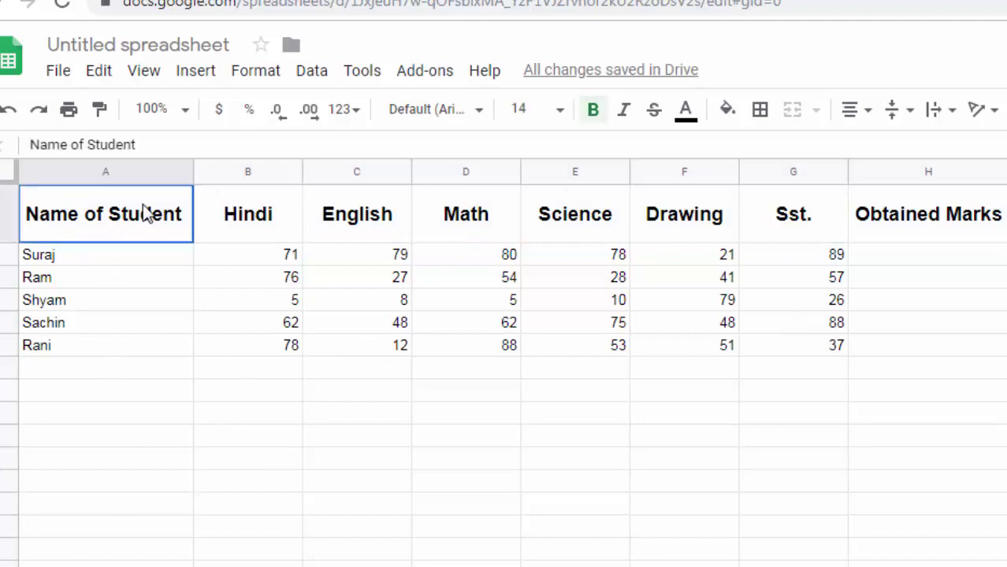
pyautogui.moveTo(145, 213); pyautogui.dragTo(951, 201)
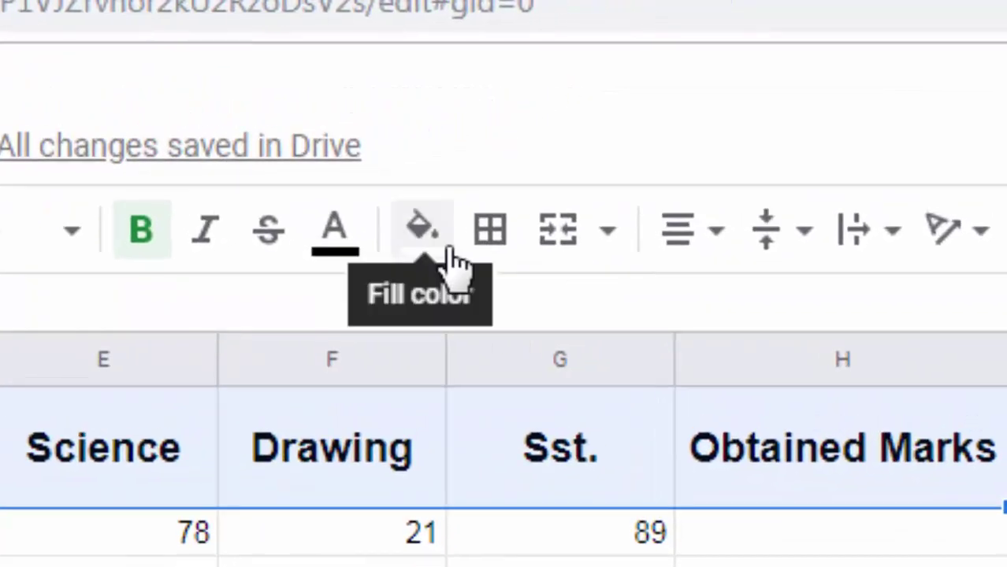
# - Give header row A1:H1 a light magenta fill colour
pyautogui.click(447, 254)
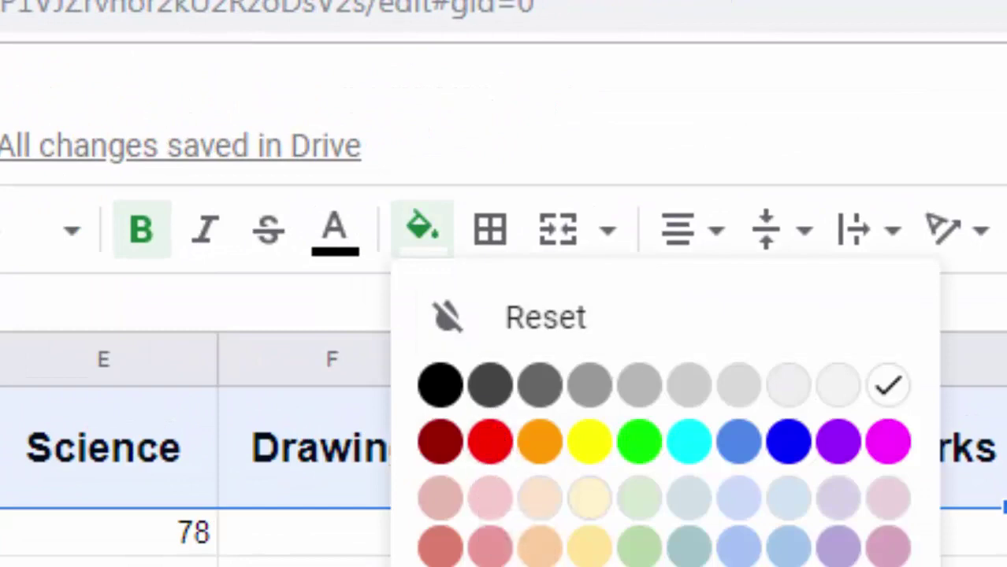
pyautogui.click(888, 551)
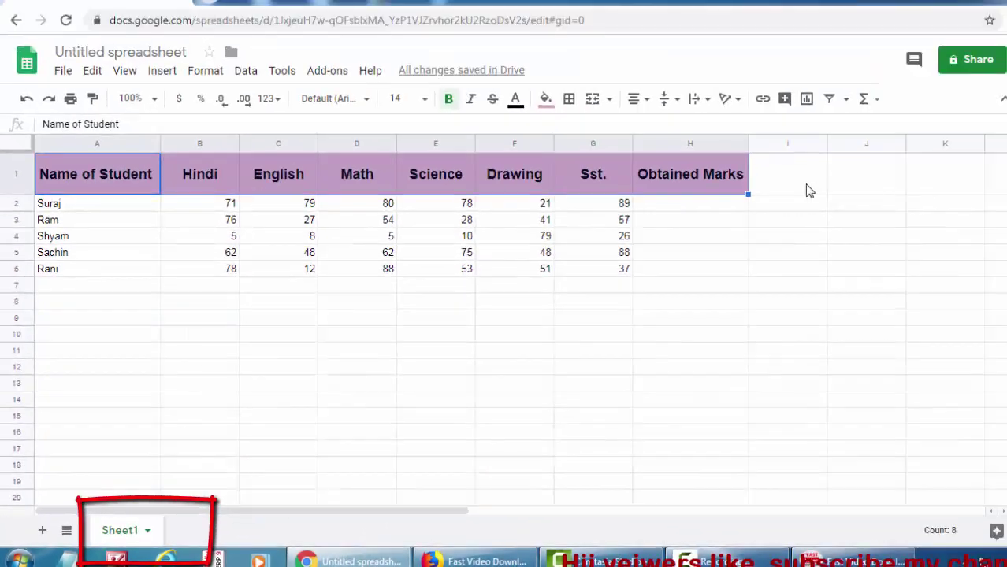
# - Enter a SUM of the marks in H2 and fill it down for totals 418, 701, 416, 516, 702
pyautogui.click(685, 207)
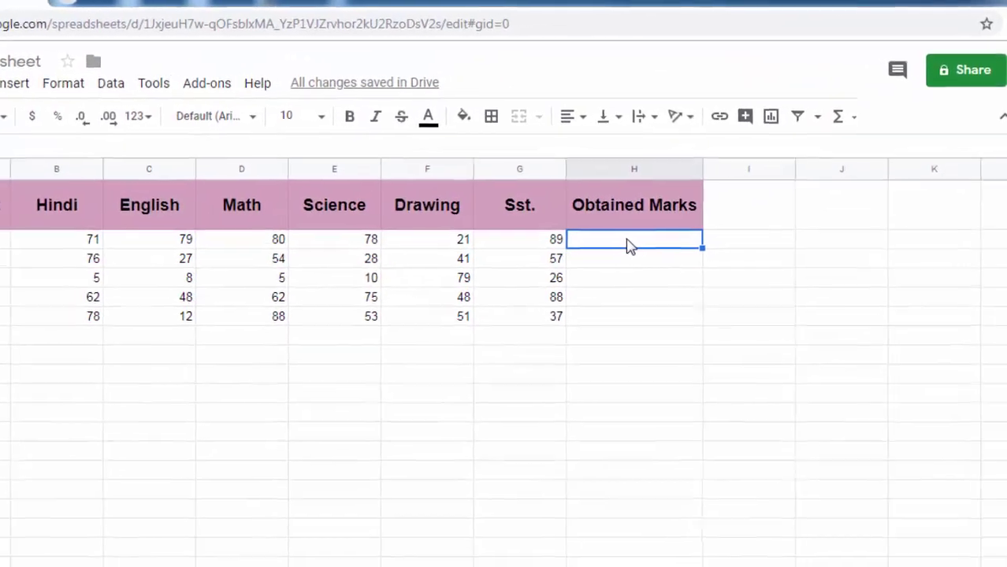
pyautogui.write('=sum')
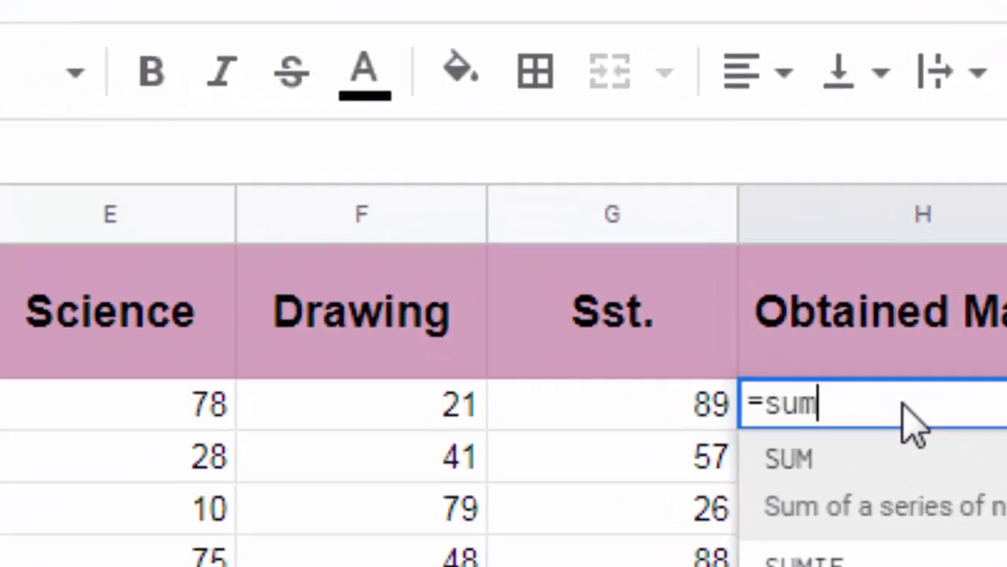
pyautogui.press('Tab')
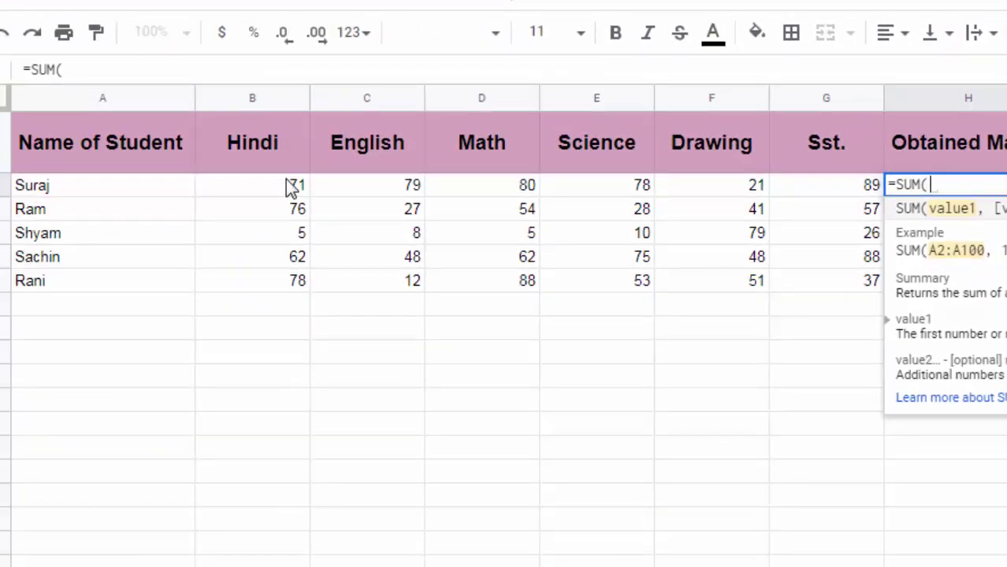
pyautogui.moveTo(288, 185); pyautogui.dragTo(824, 177)
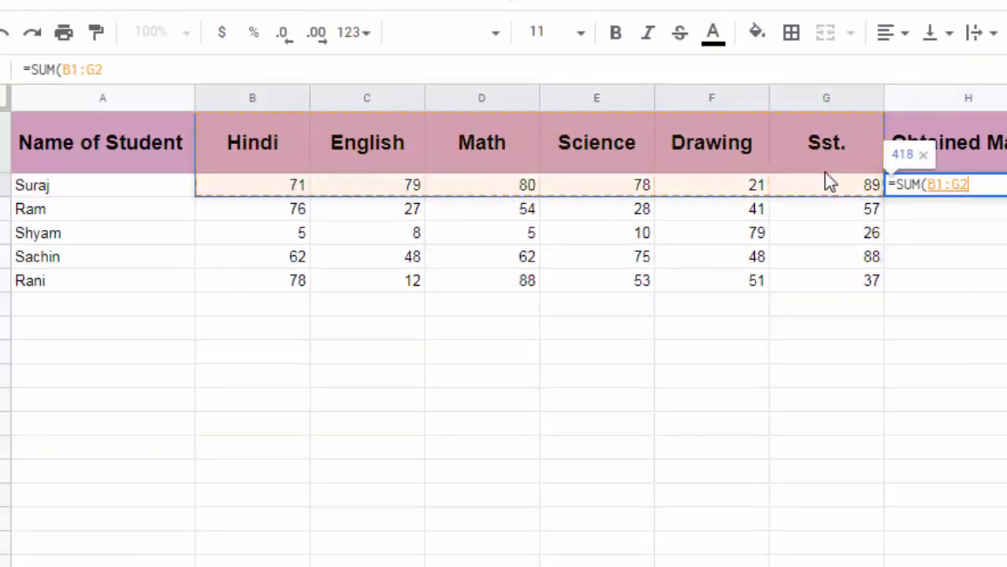
pyautogui.write(')')
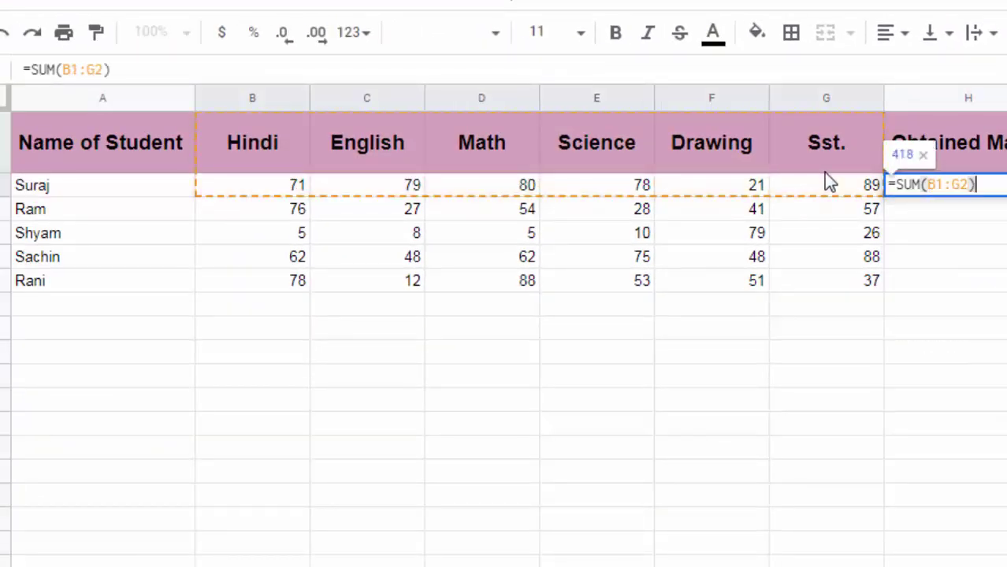
pyautogui.press('Return')
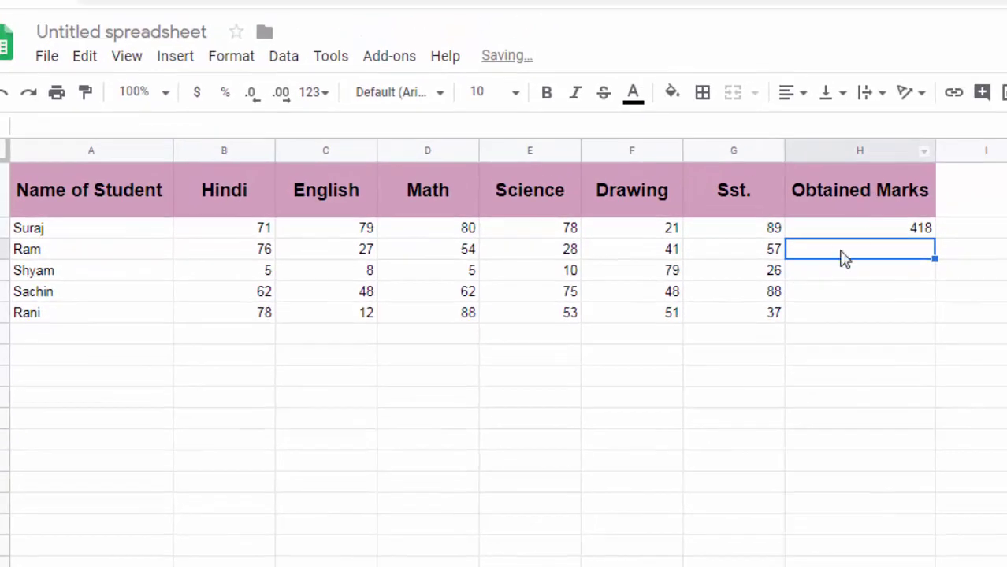
pyautogui.click(898, 217)
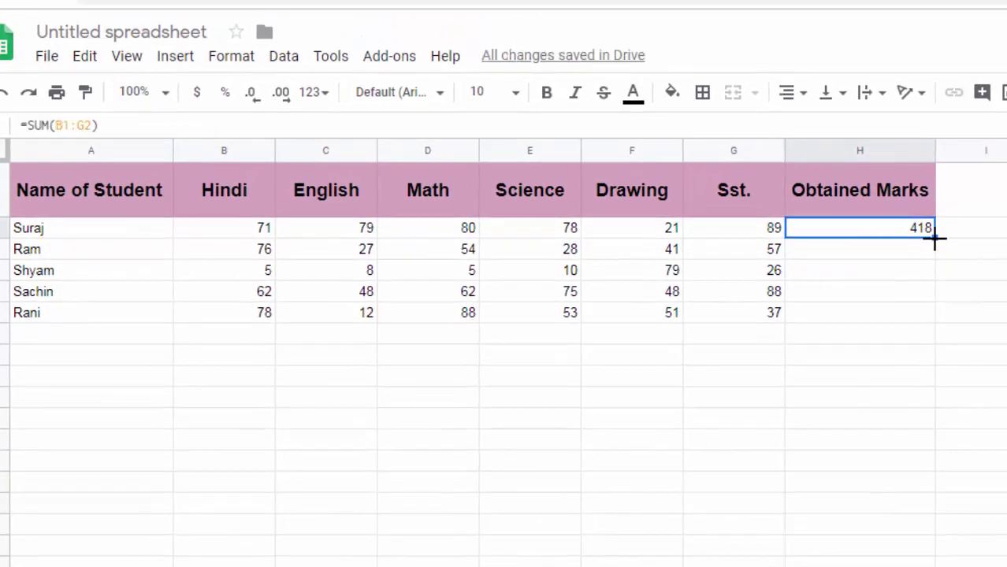
pyautogui.doubleClick(934, 238)
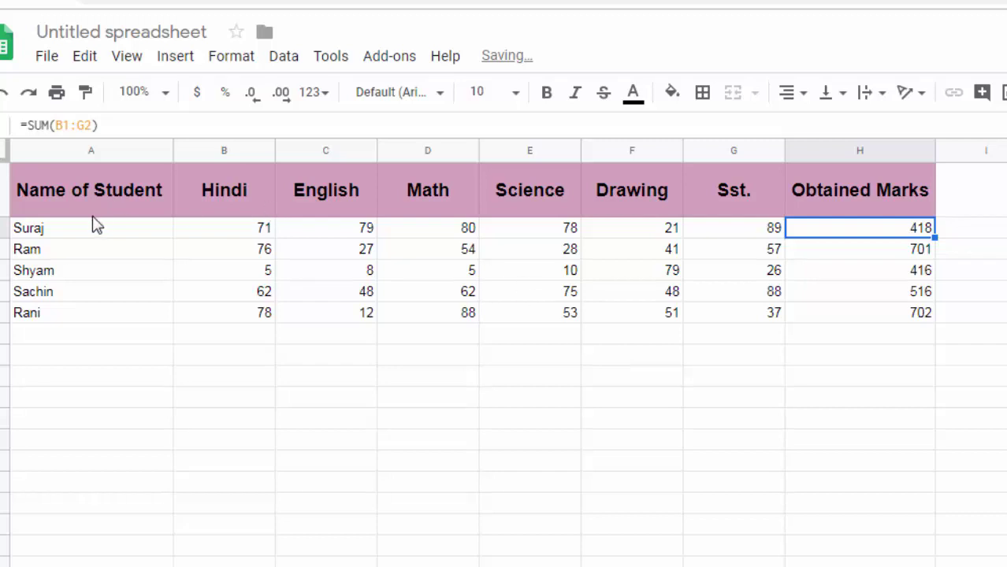
# - Apply All borders to the whole table A1:H6
pyautogui.moveTo(60, 194); pyautogui.dragTo(874, 313)
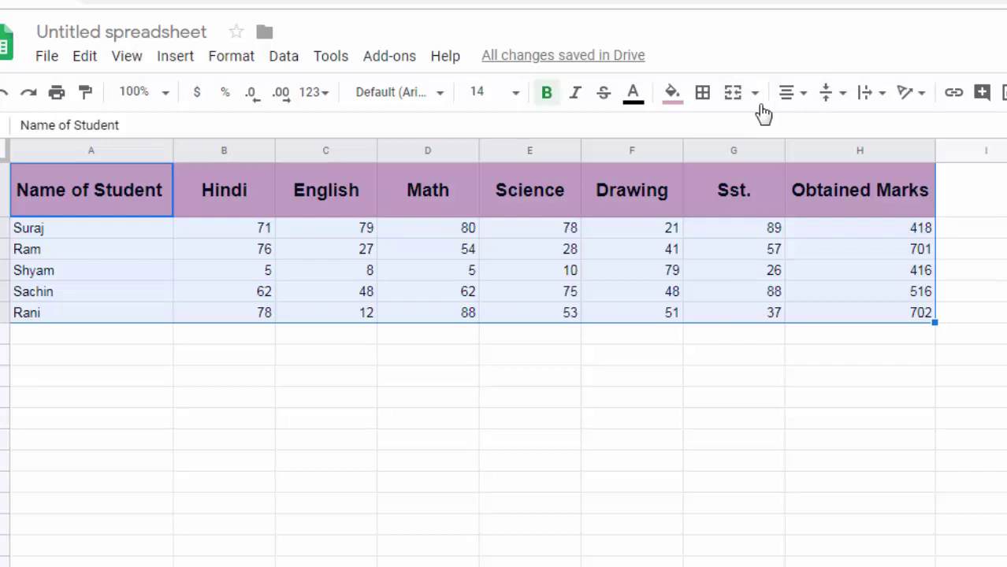
pyautogui.click(703, 93)
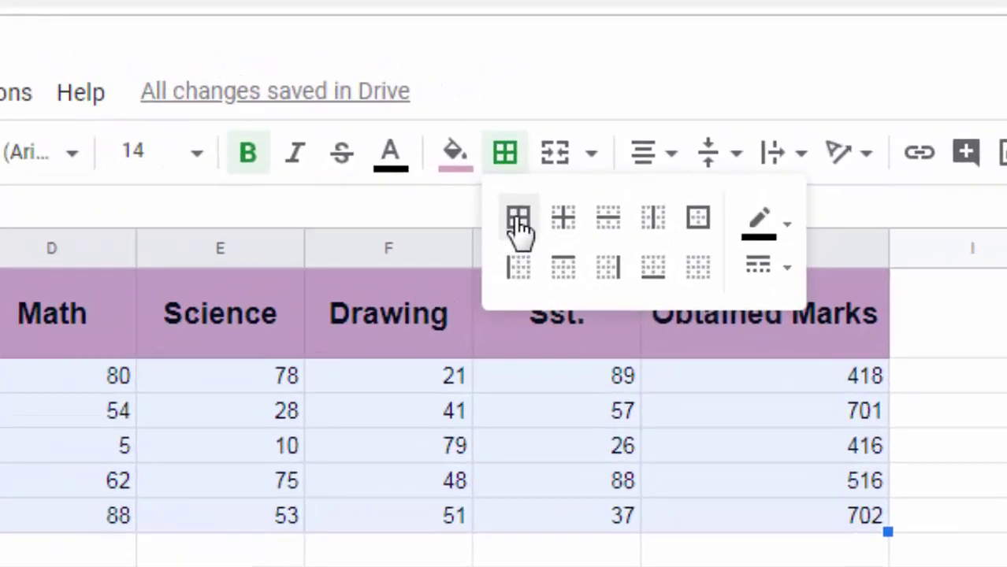
pyautogui.click(544, 206)
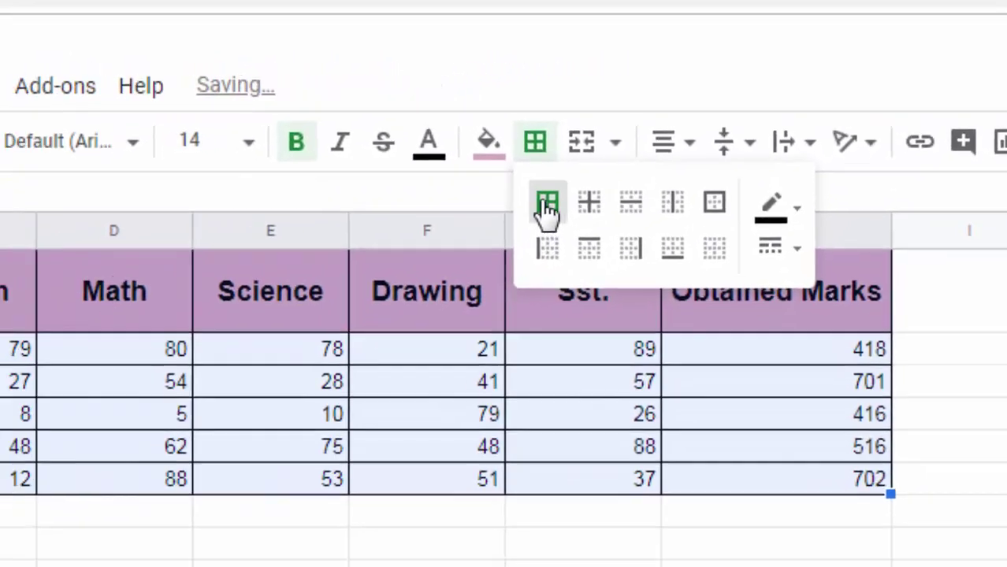
pyautogui.click(522, 415)
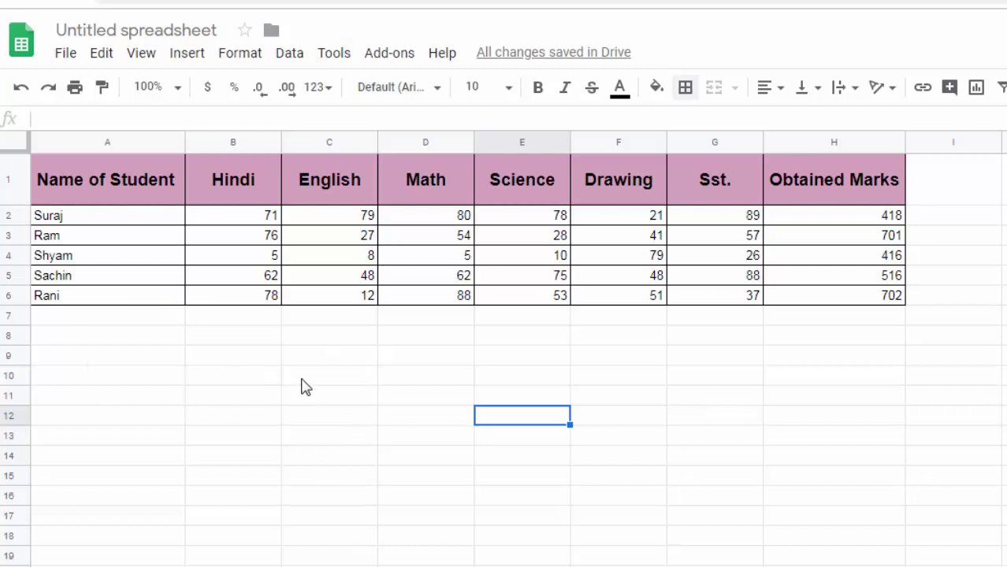
# - Copy the Sst. header cell from G1 and paste it into C10
pyautogui.doubleClick(313, 383)
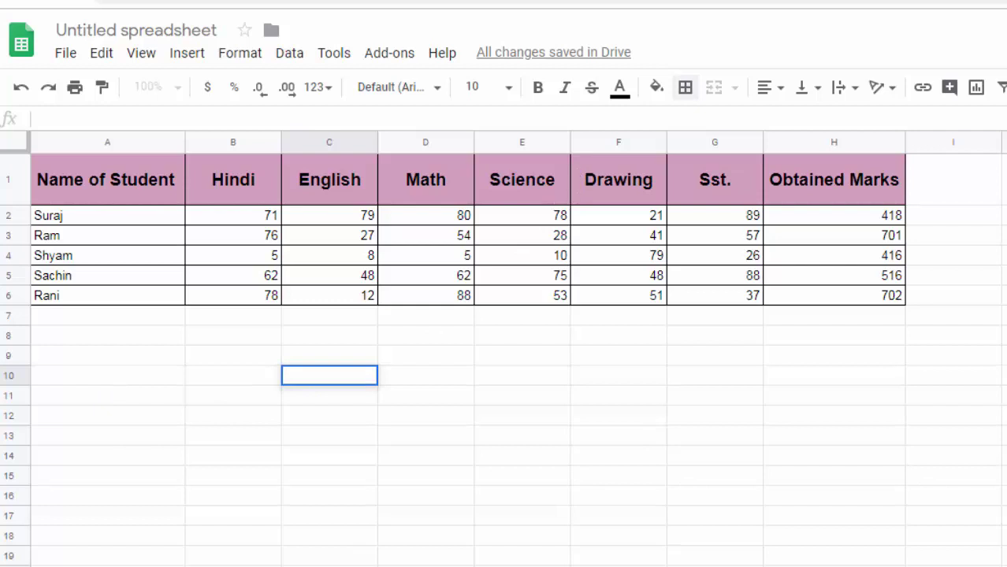
pyautogui.click(718, 195)
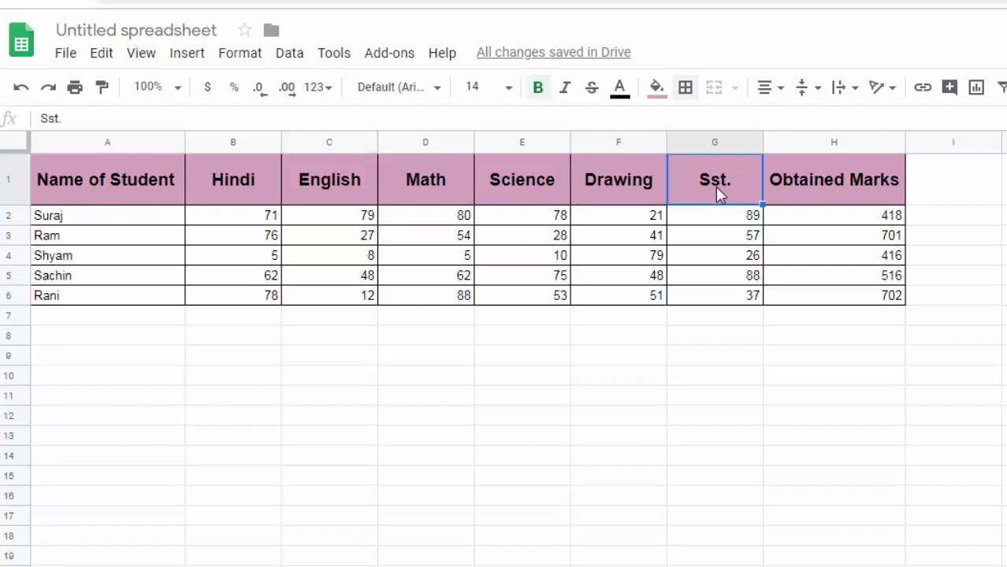
pyautogui.rightClick(717, 185)
pyautogui.click(769, 128)
pyautogui.click(351, 380)
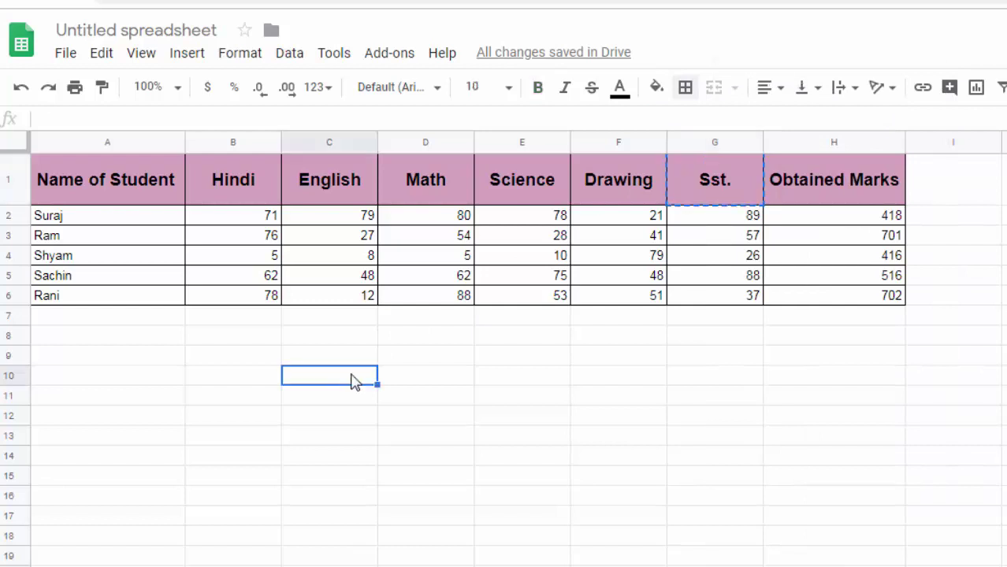
pyautogui.rightClick(353, 379)
pyautogui.click(432, 157)
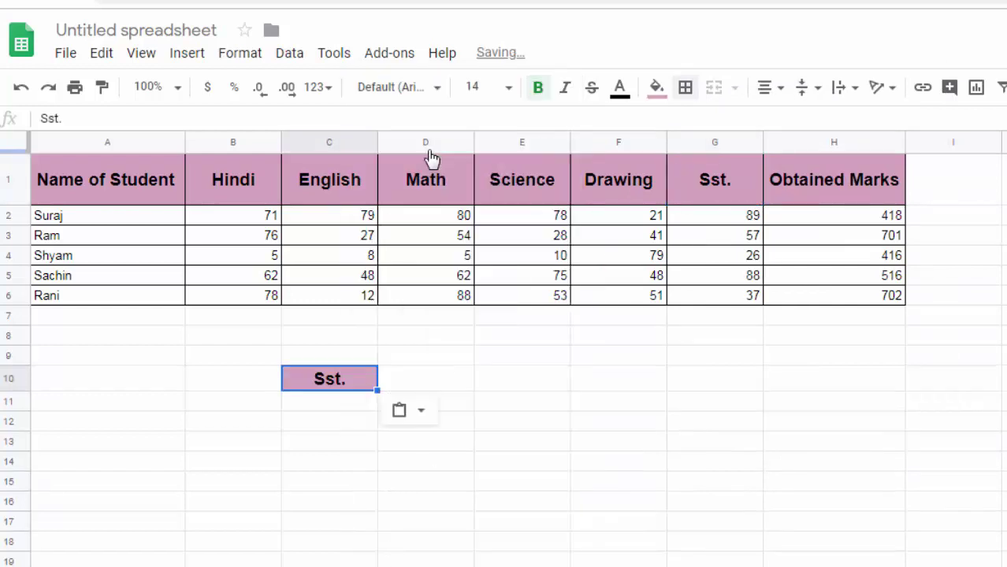
# - Start a MATCH formula in C11 using C10 as the search key
pyautogui.click(331, 402)
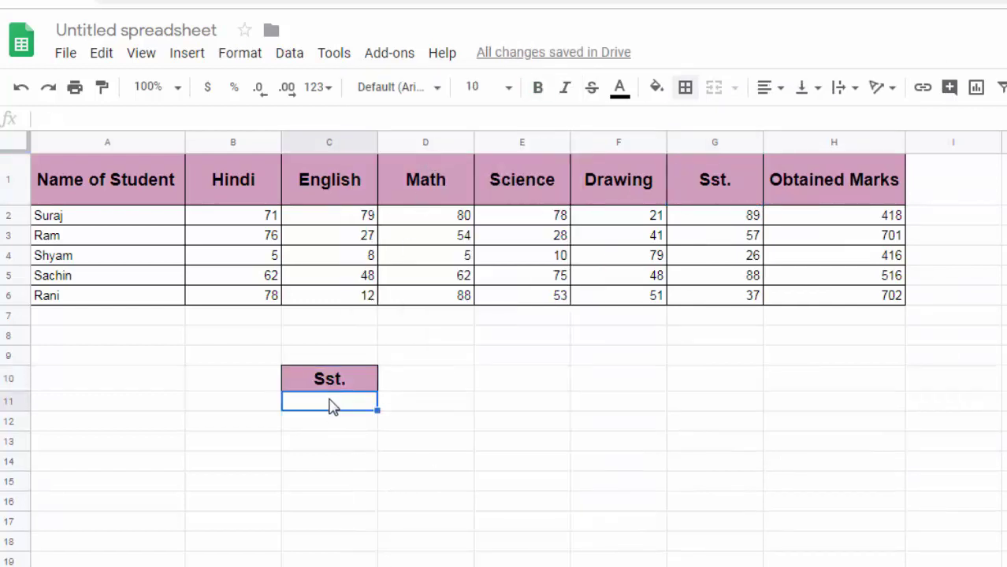
pyautogui.write('=ma')
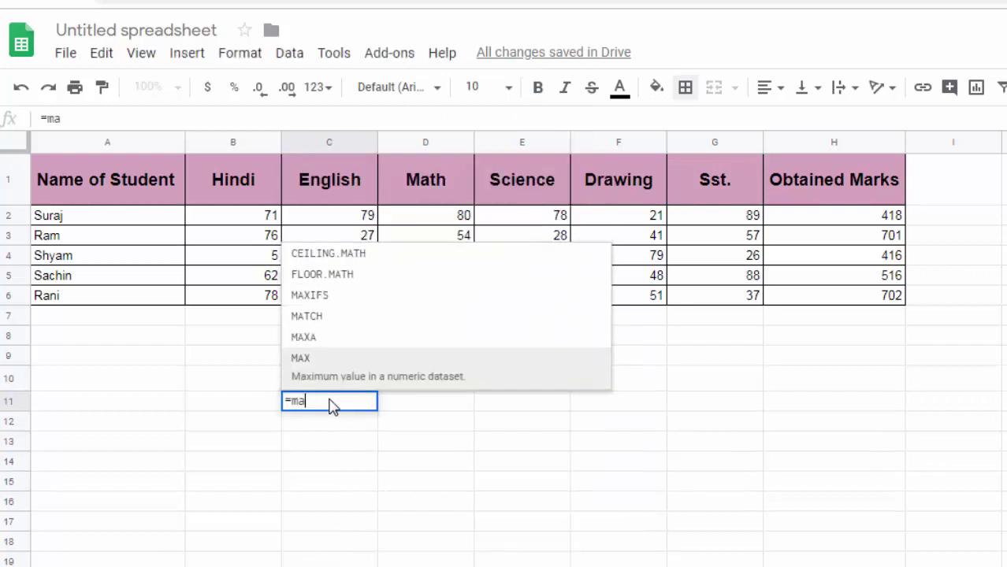
pyautogui.write('t')
pyautogui.press('Tab')
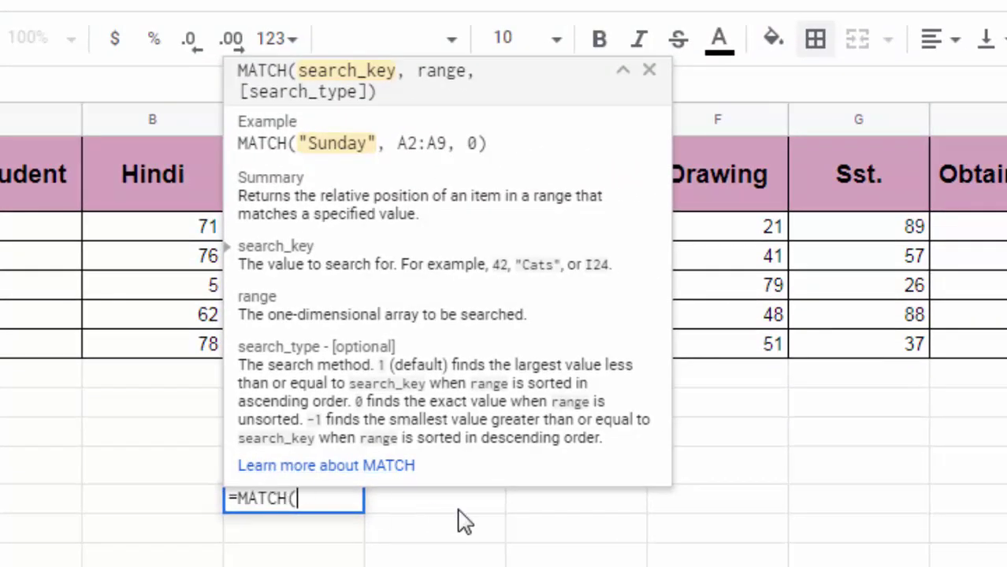
pyautogui.click(459, 510)
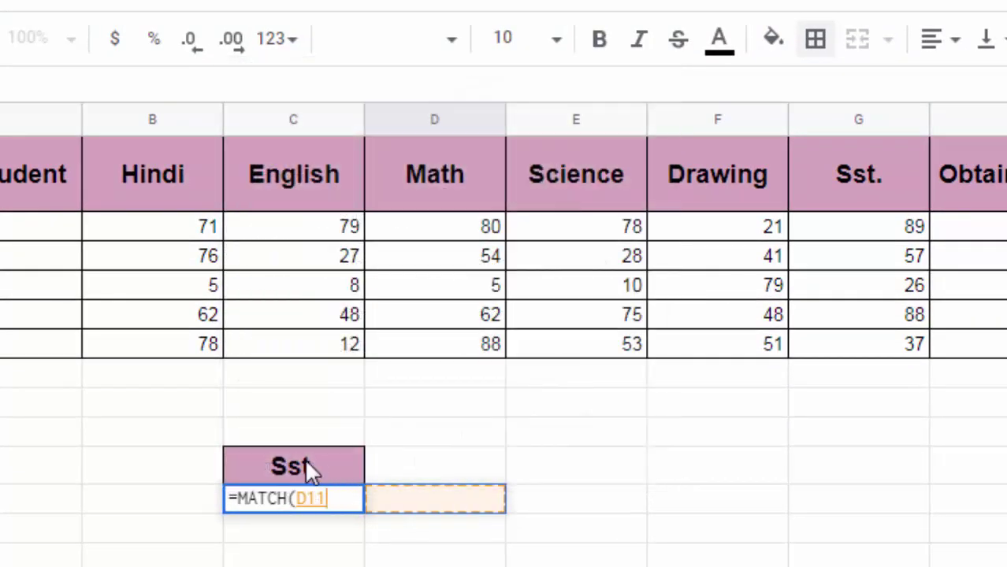
pyautogui.click(315, 465)
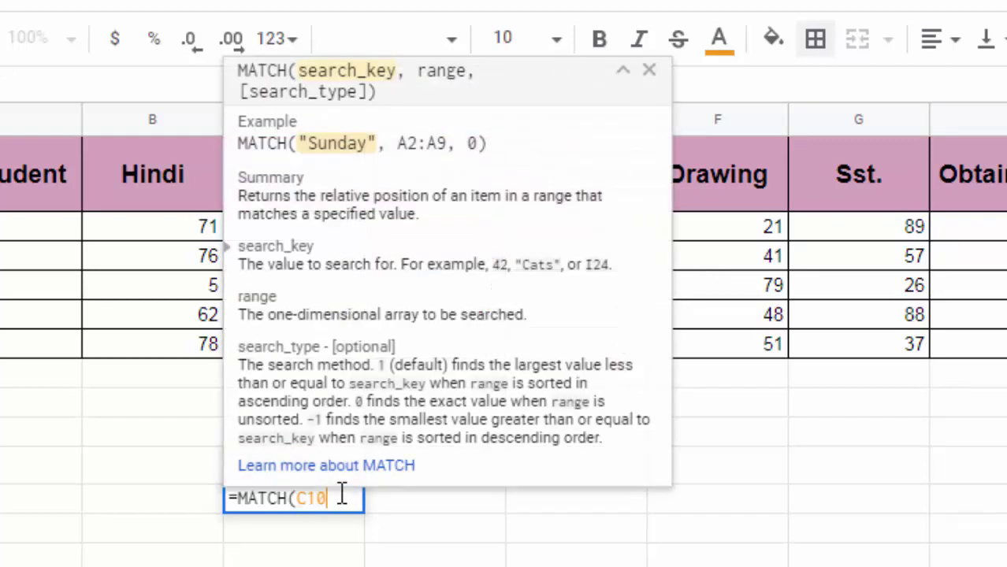
pyautogui.press('BackSpace')
pyautogui.press('BackSpace')
pyautogui.press('BackSpace')
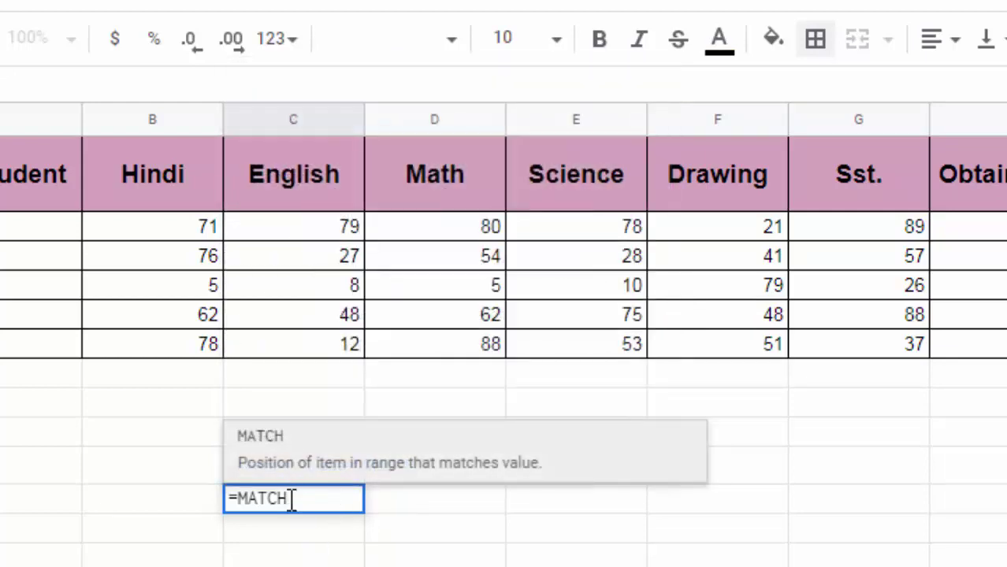
pyautogui.write('(')
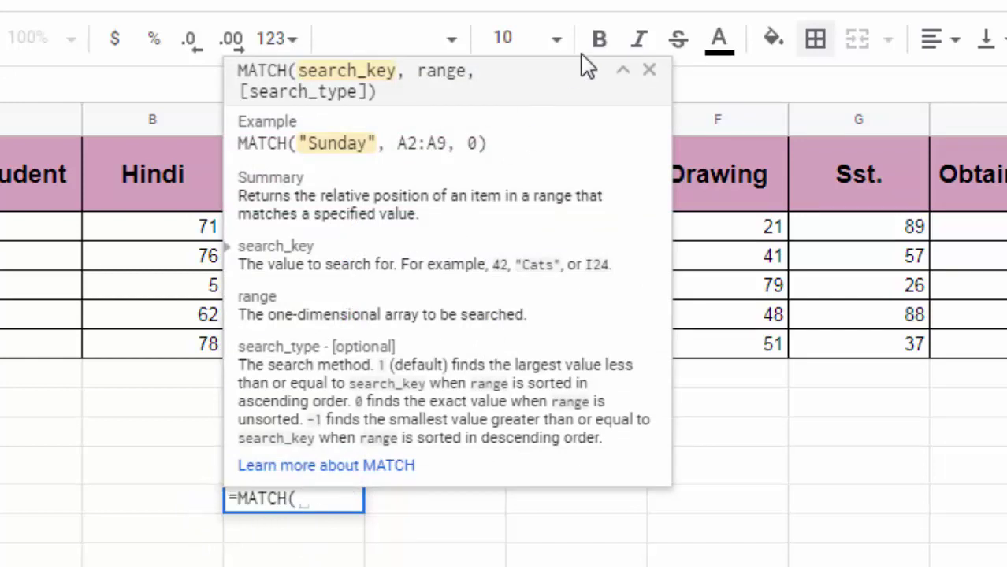
pyautogui.click(648, 72)
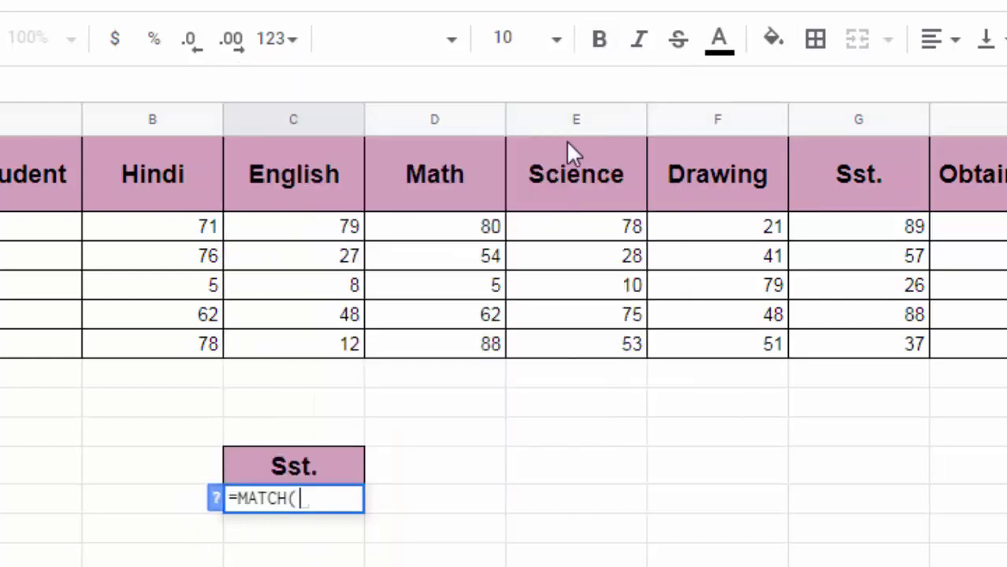
pyautogui.click(304, 469)
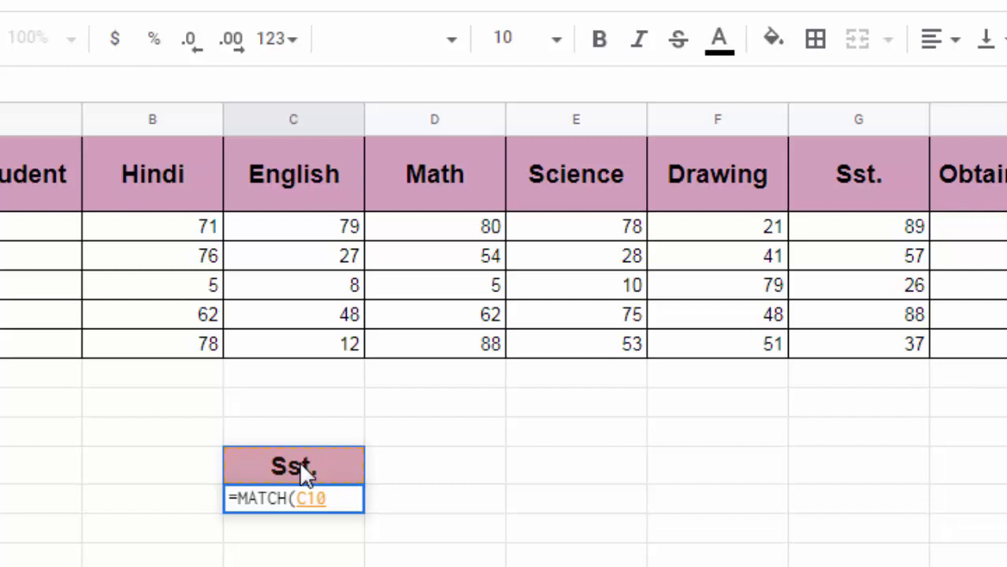
pyautogui.write(',')
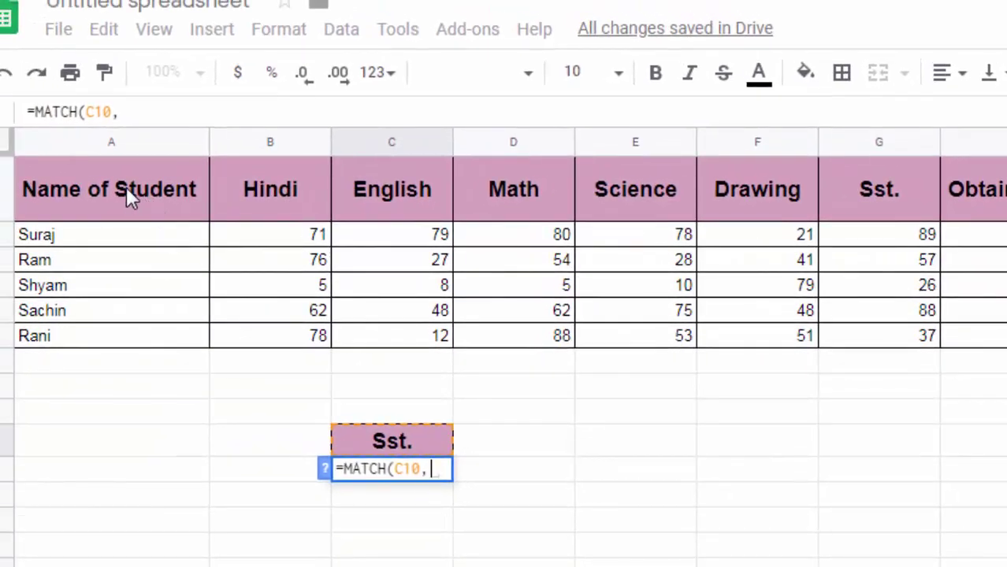
# - Complete the formula with absolute range $A$1:$H$1 and match type 0, returning 7
pyautogui.moveTo(126, 189); pyautogui.dragTo(878, 189)
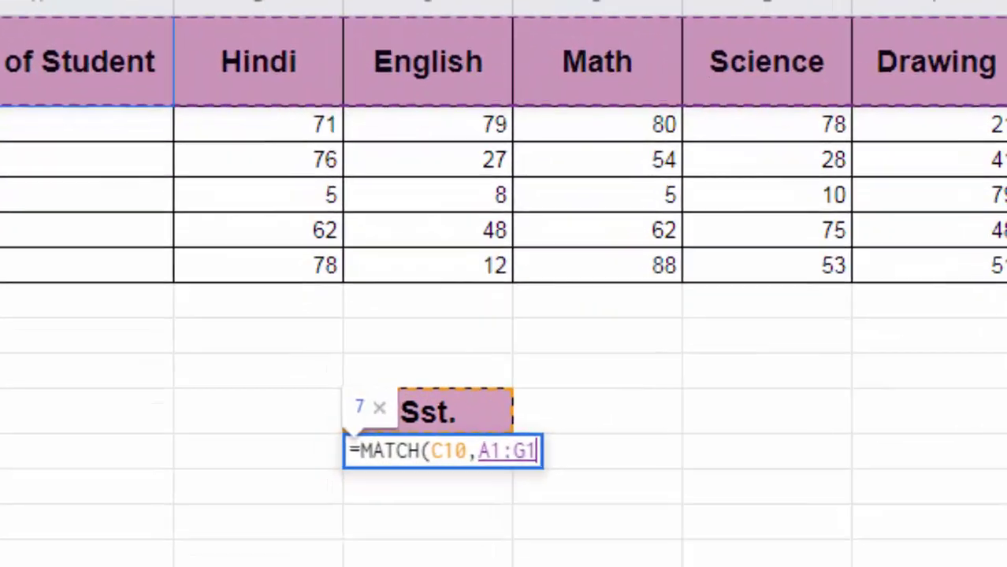
pyautogui.moveTo(945, 61); pyautogui.dragTo(1006, 61)
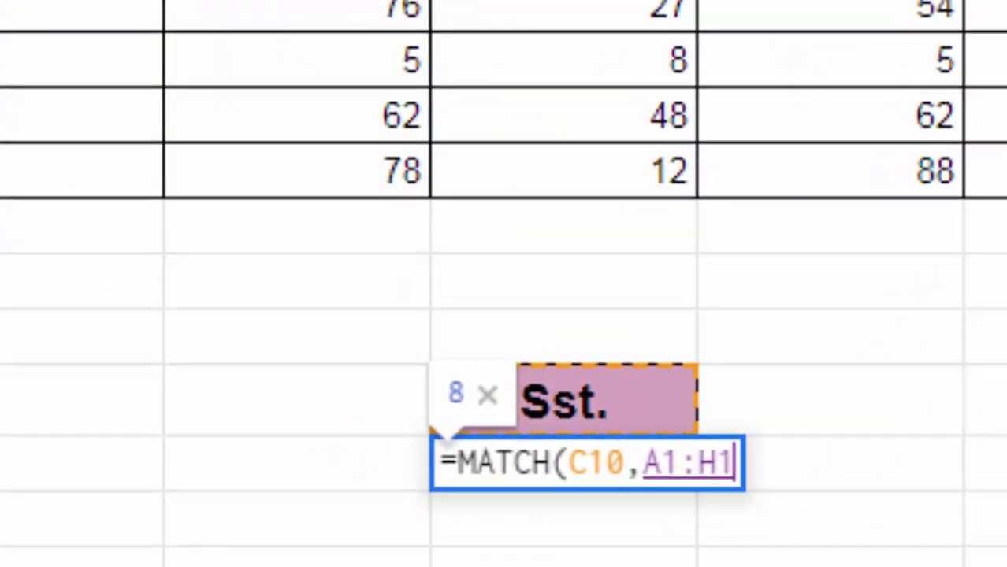
pyautogui.press('F4')
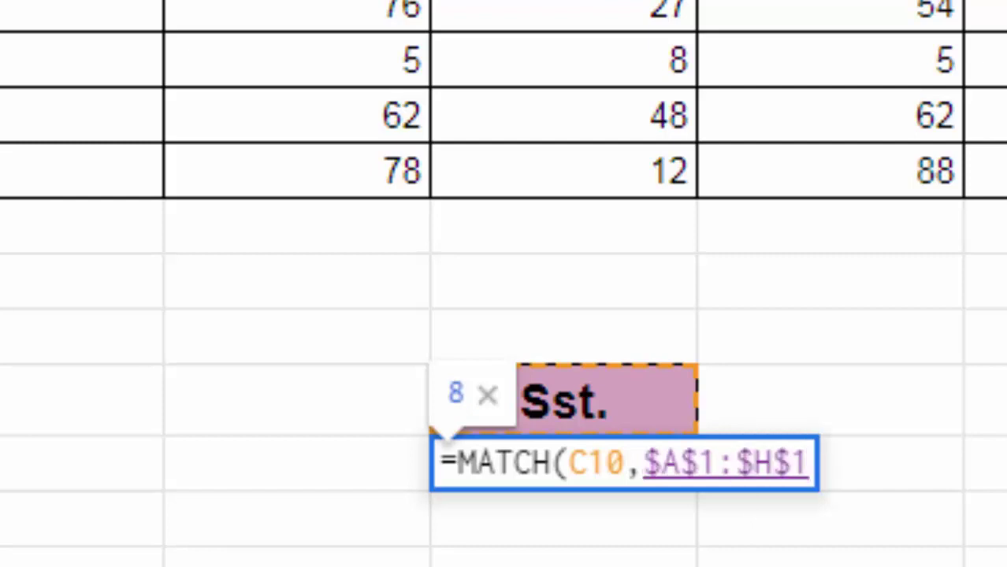
pyautogui.write(',')
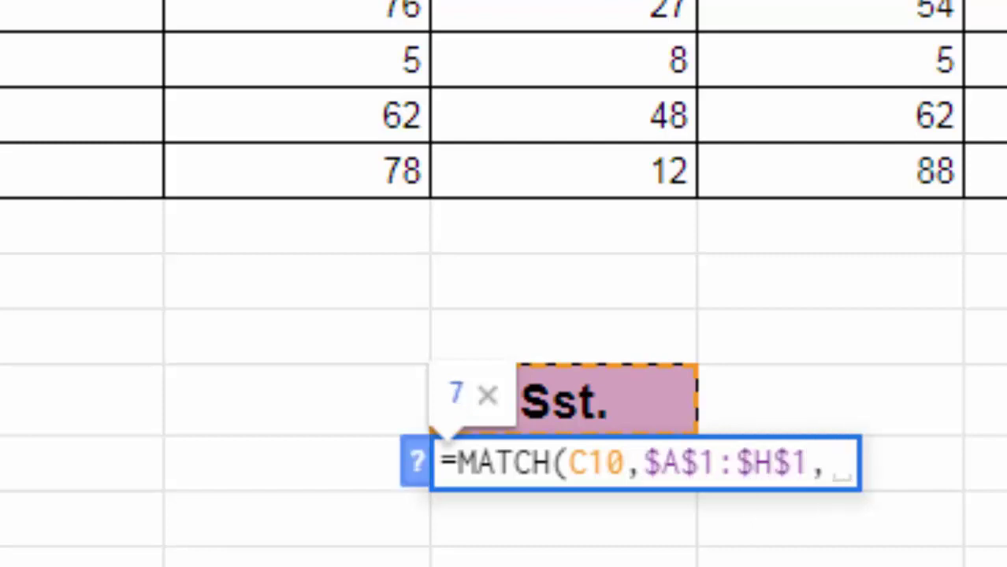
pyautogui.write('0')
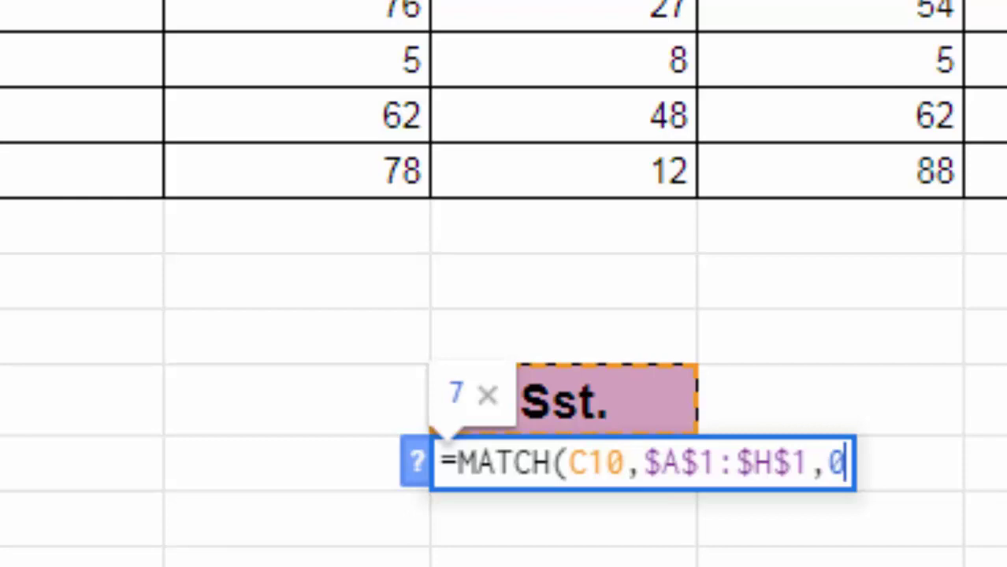
pyautogui.write(')')
pyautogui.press('Return')
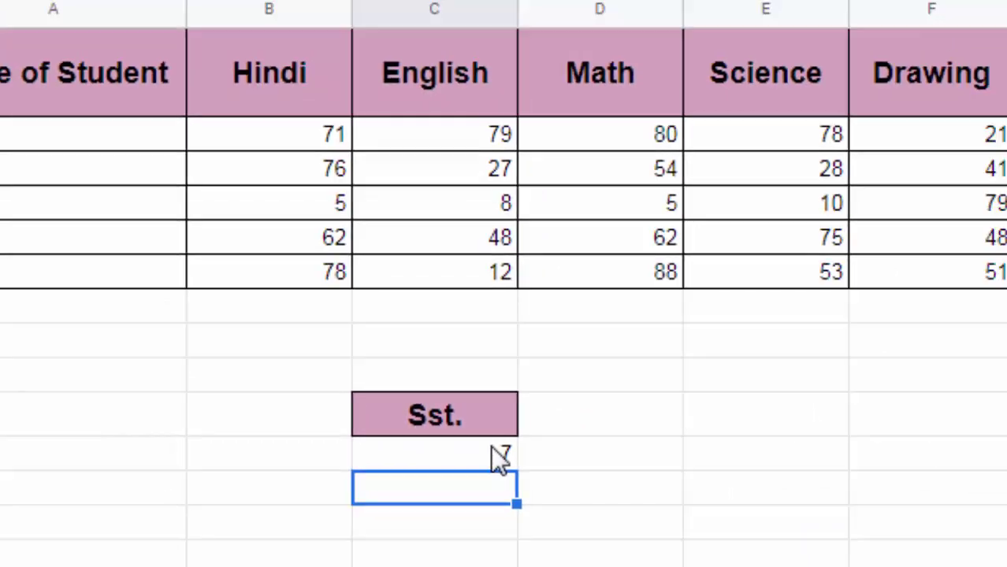
# - Replace the Sst. label in C10 with English so C11 shows 3
pyautogui.click(388, 448)
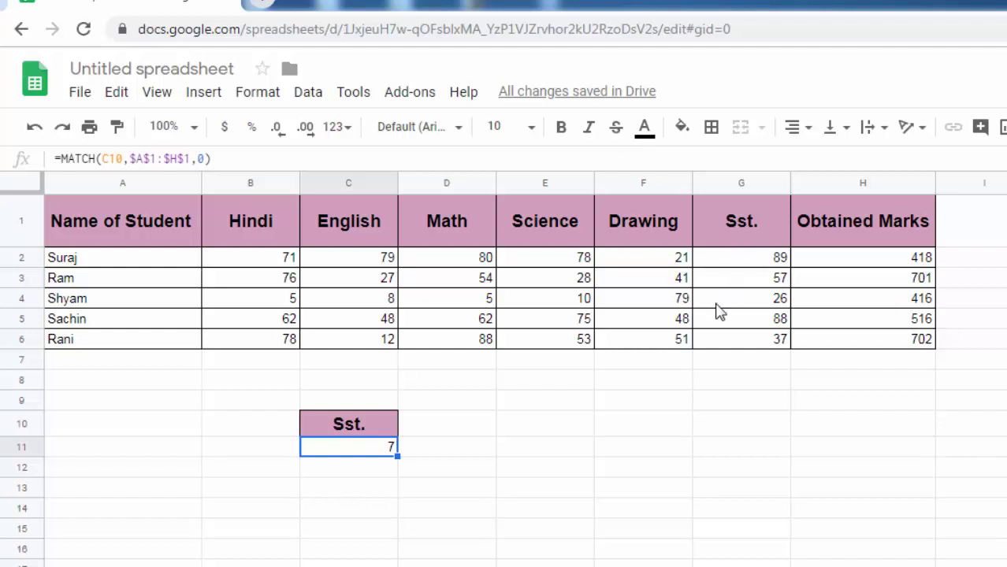
pyautogui.click(373, 426)
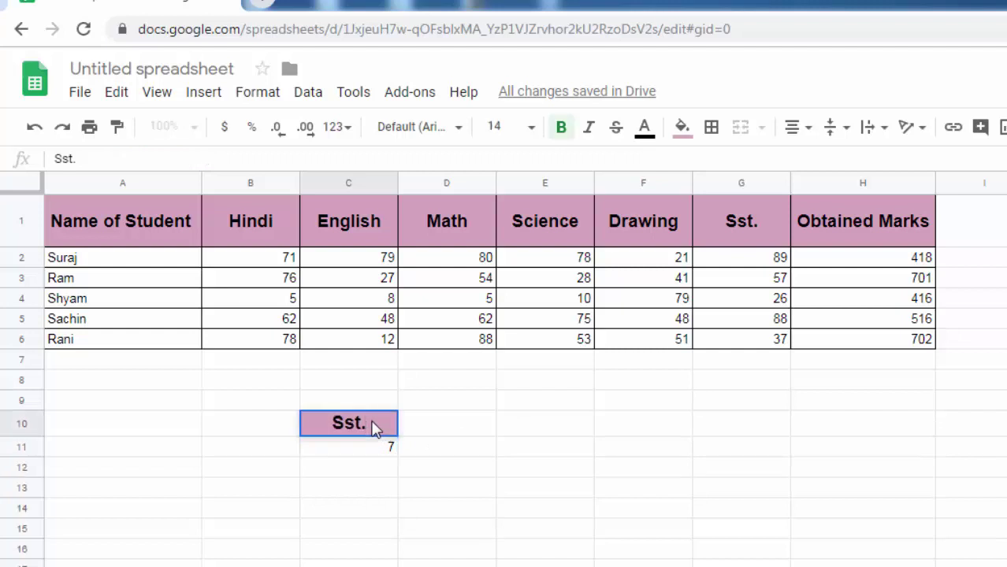
pyautogui.press('BackSpace')
pyautogui.press('BackSpace')
pyautogui.press('BackSpace')
pyautogui.press('BackSpace')
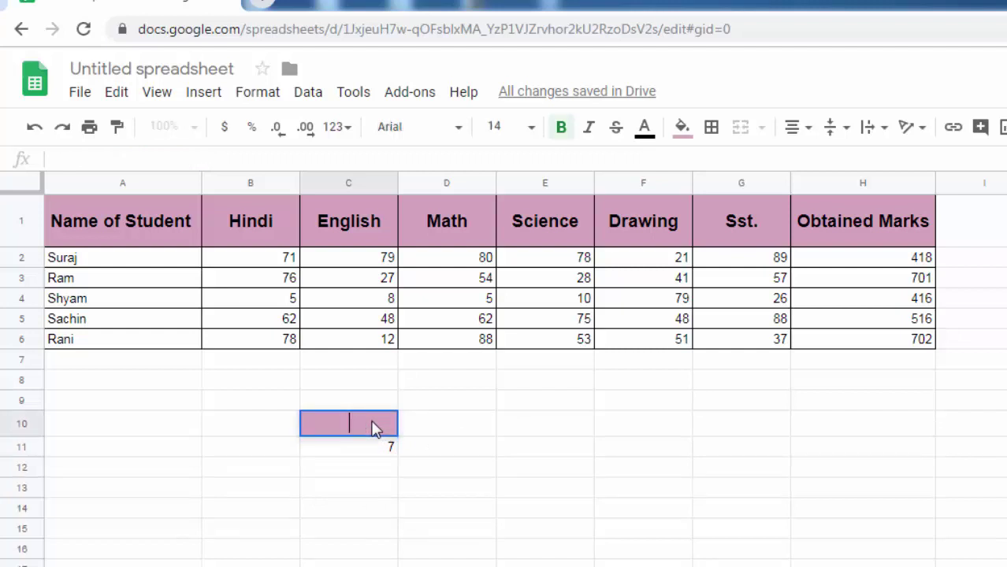
pyautogui.write('En')
pyautogui.write('glish')
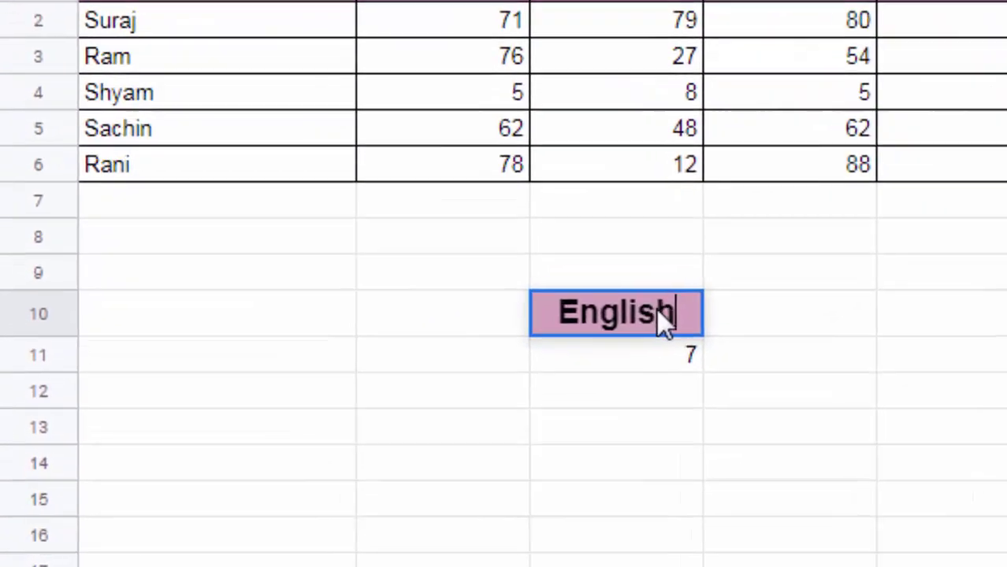
pyautogui.press('Return')
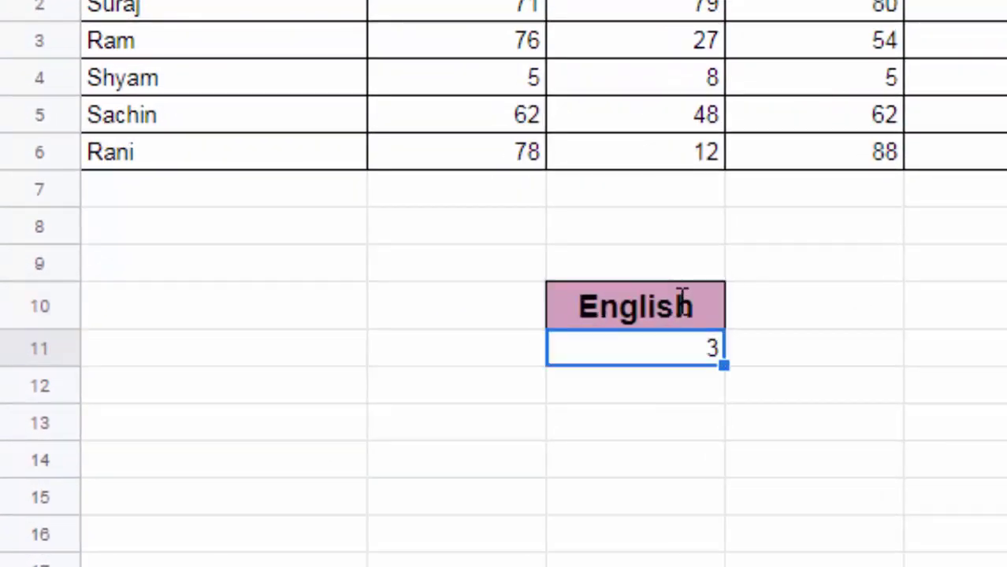